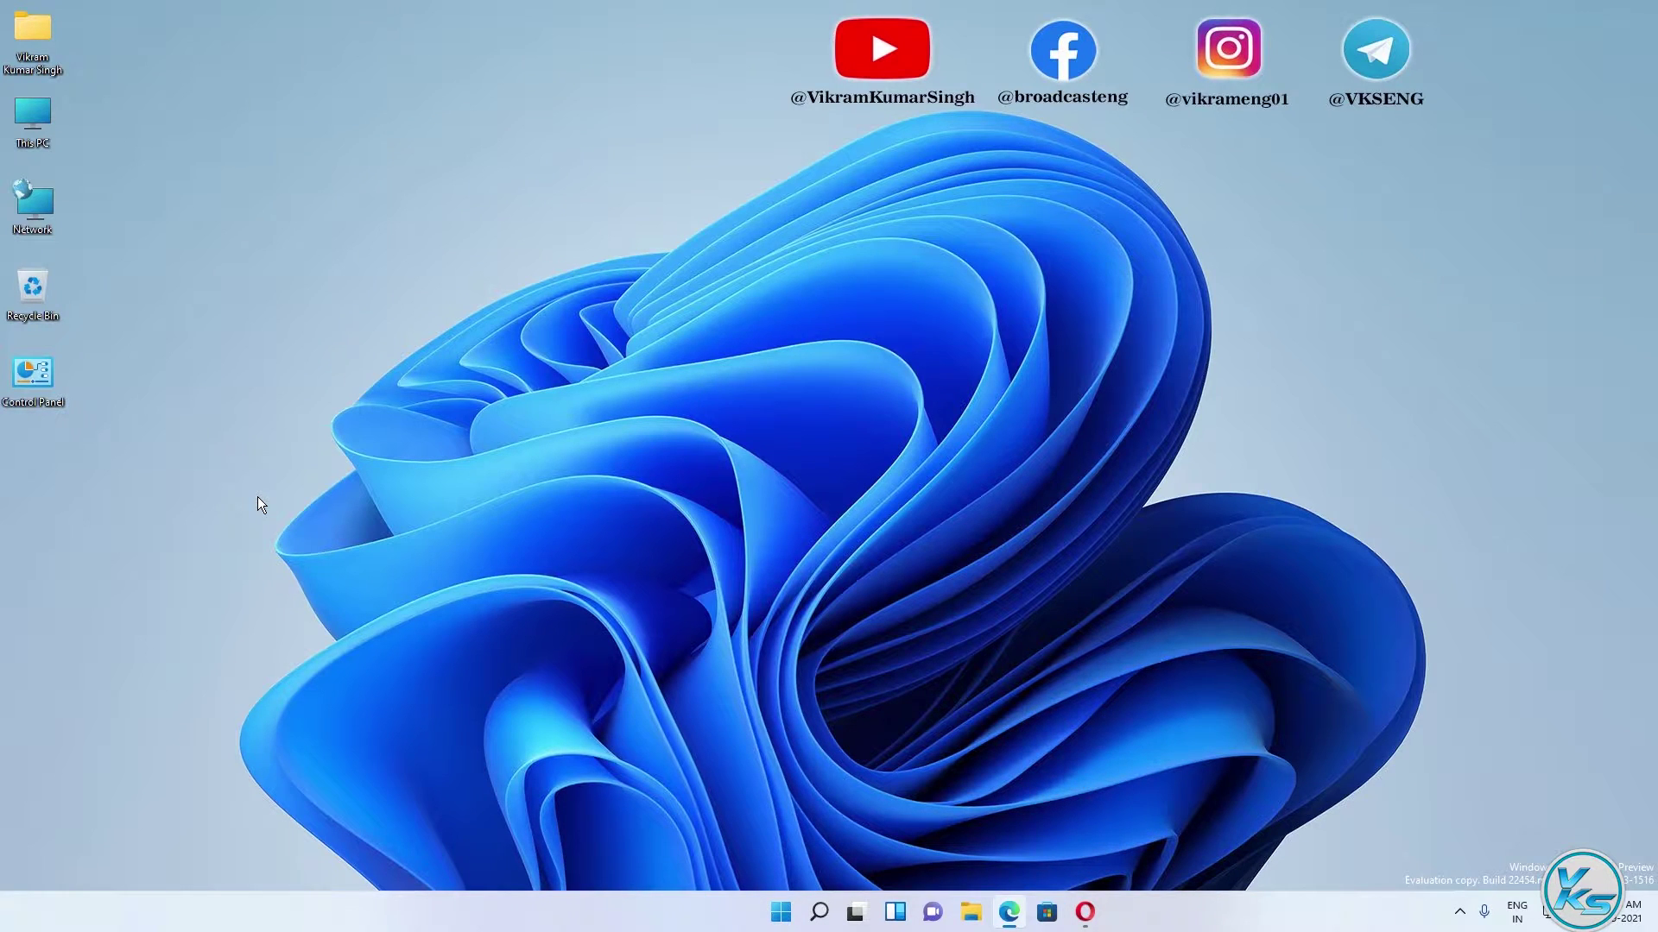
In Opera, go to google.com, search 'blender', and open the blender.org result.
click(1085, 912)
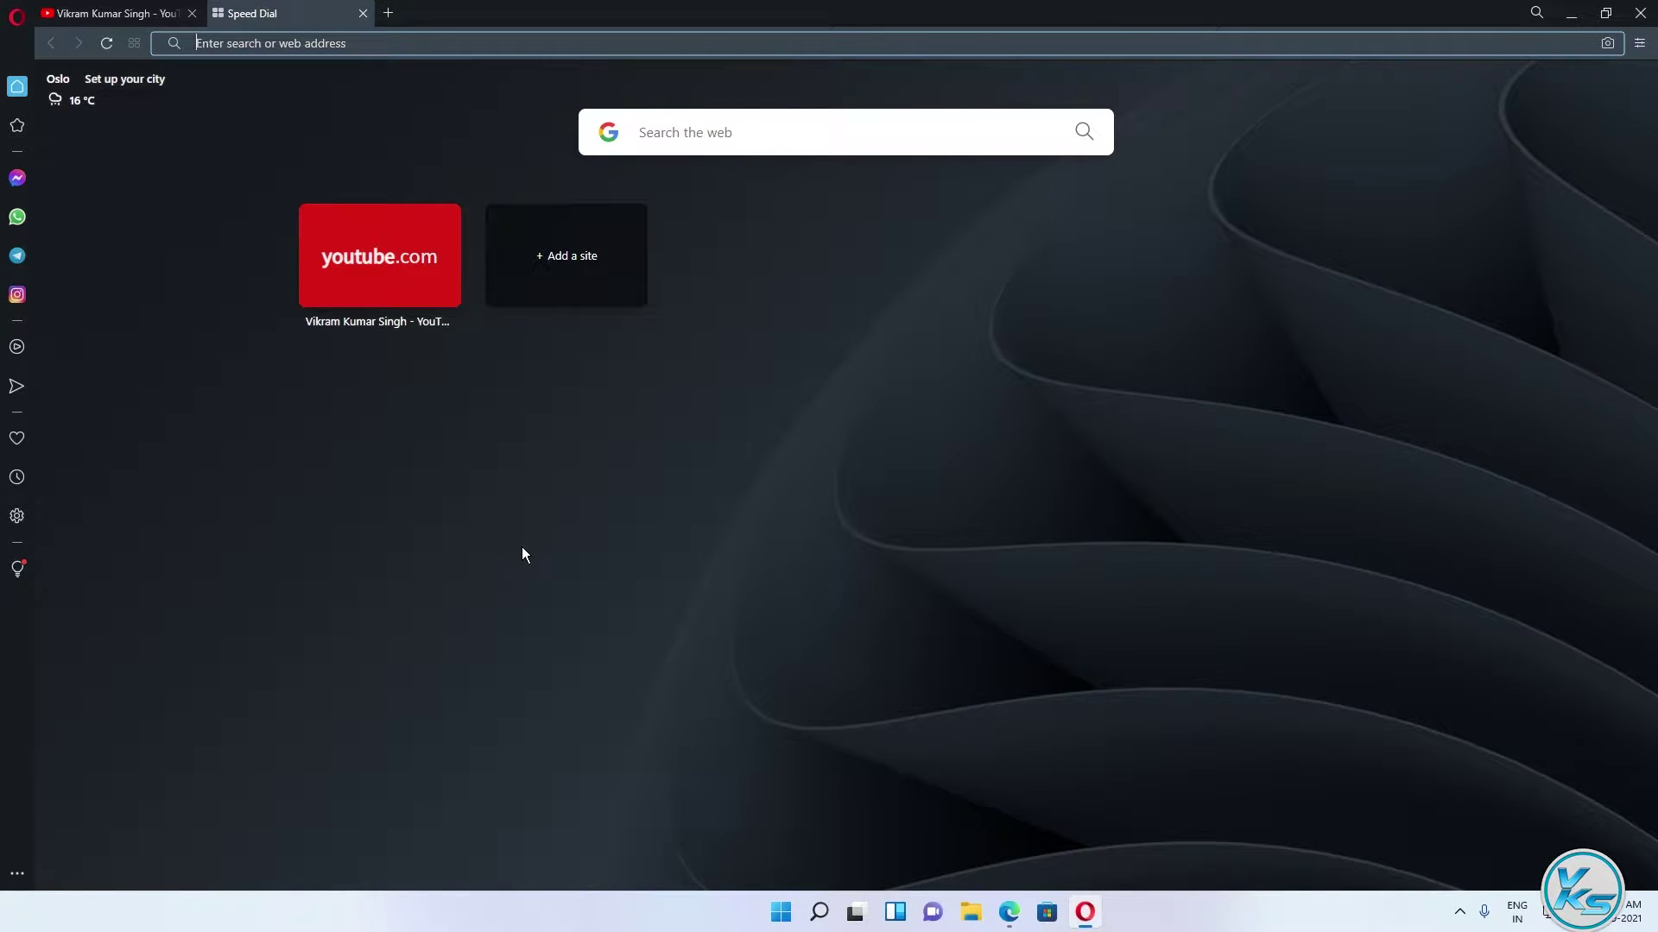
text(google.com)
key(Return)
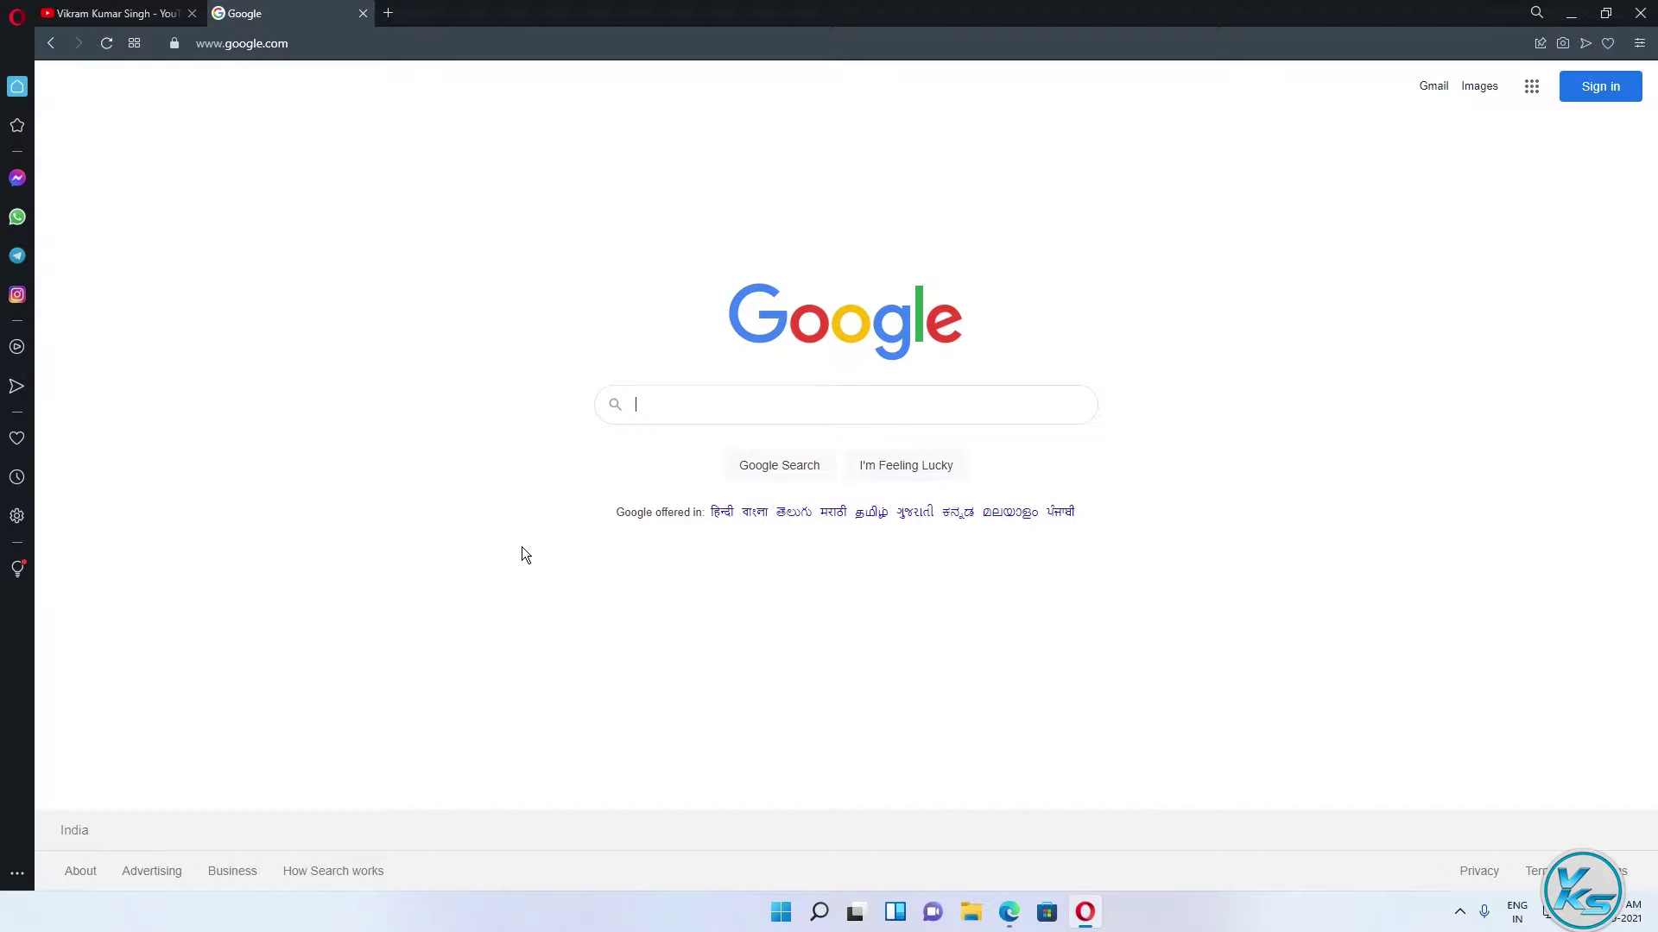
text(blender)
key(Return)
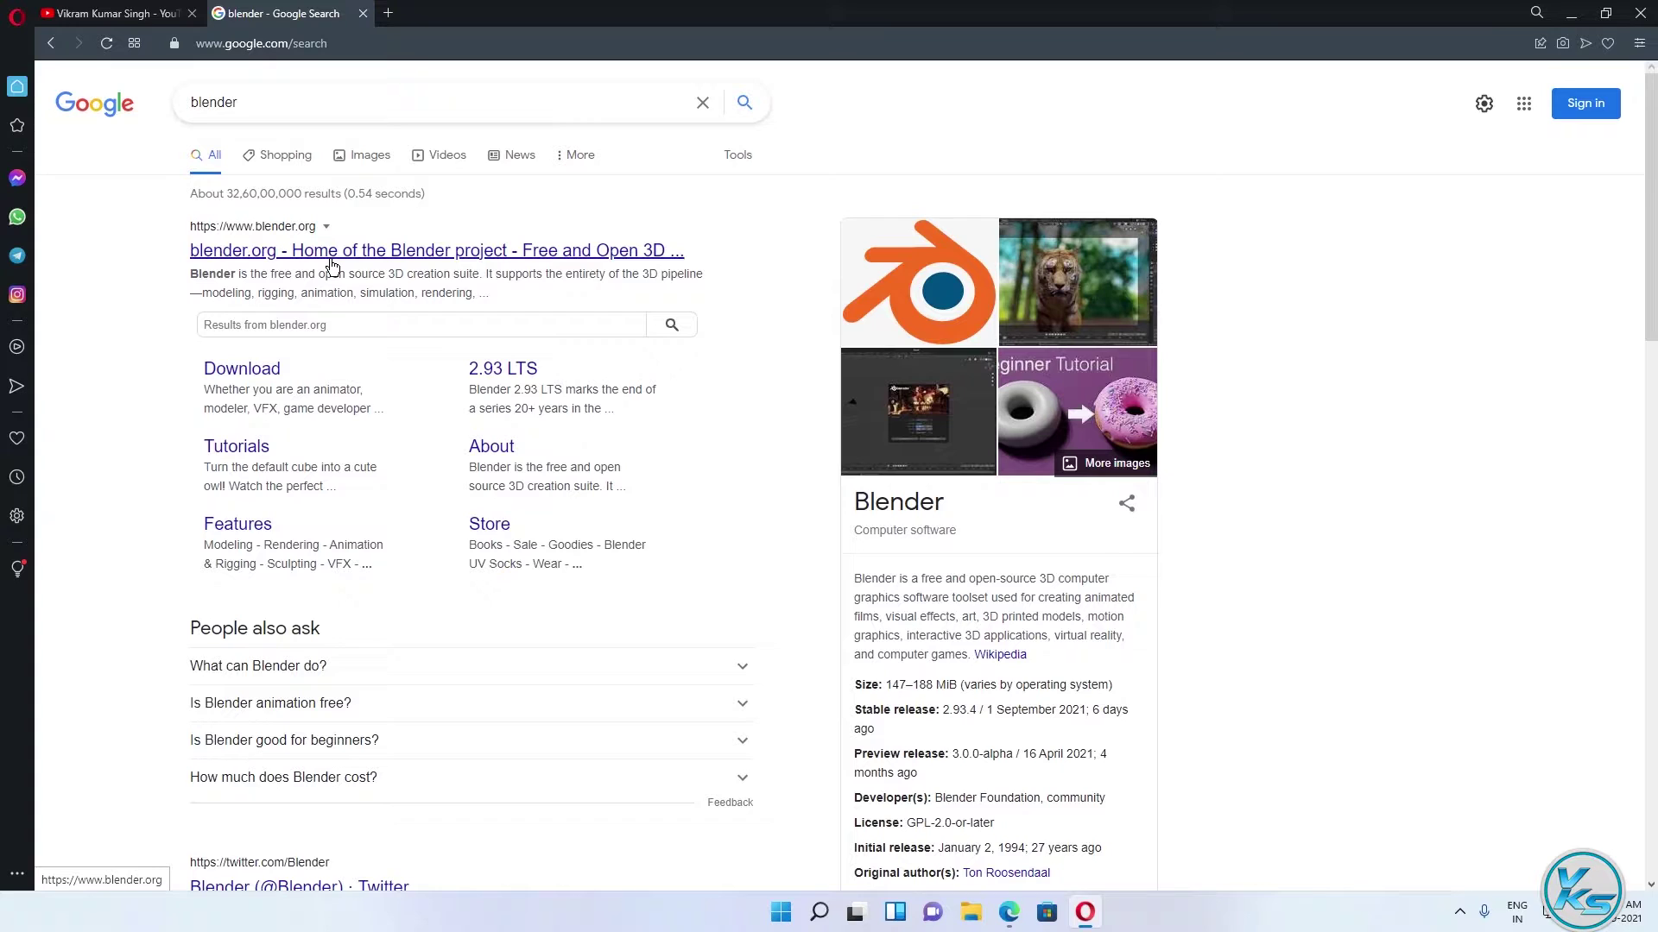
click(330, 262)
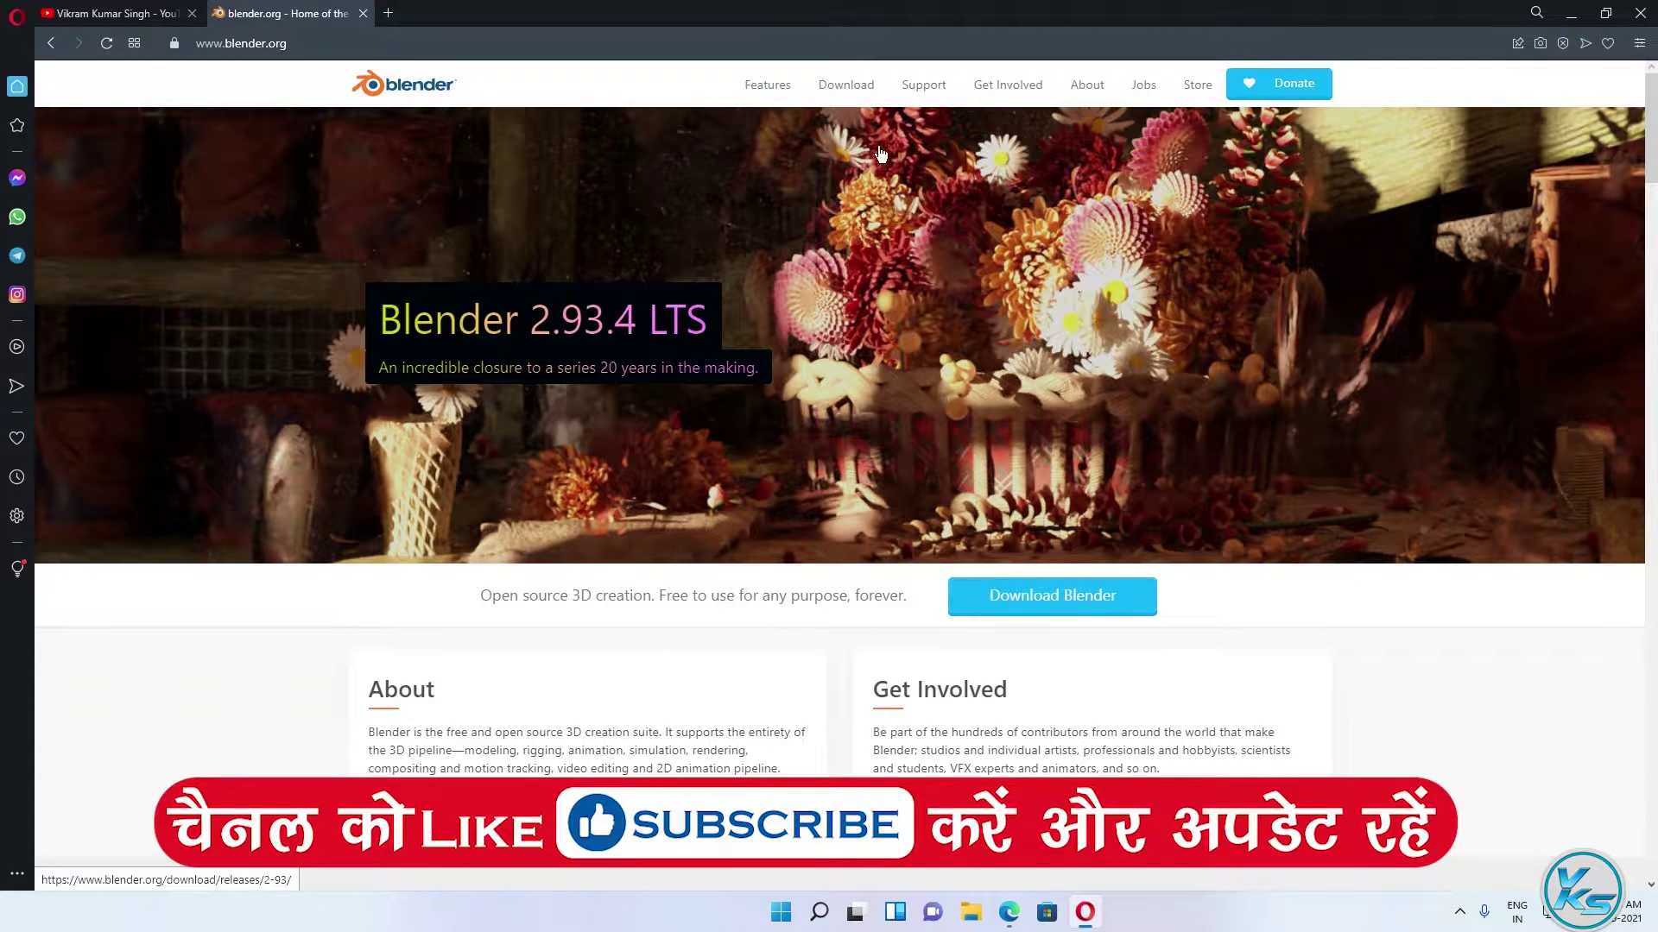
Go to the Blender 2.93.4 download page and expand the 'macOS, Linux, and other versions' list.
click(852, 99)
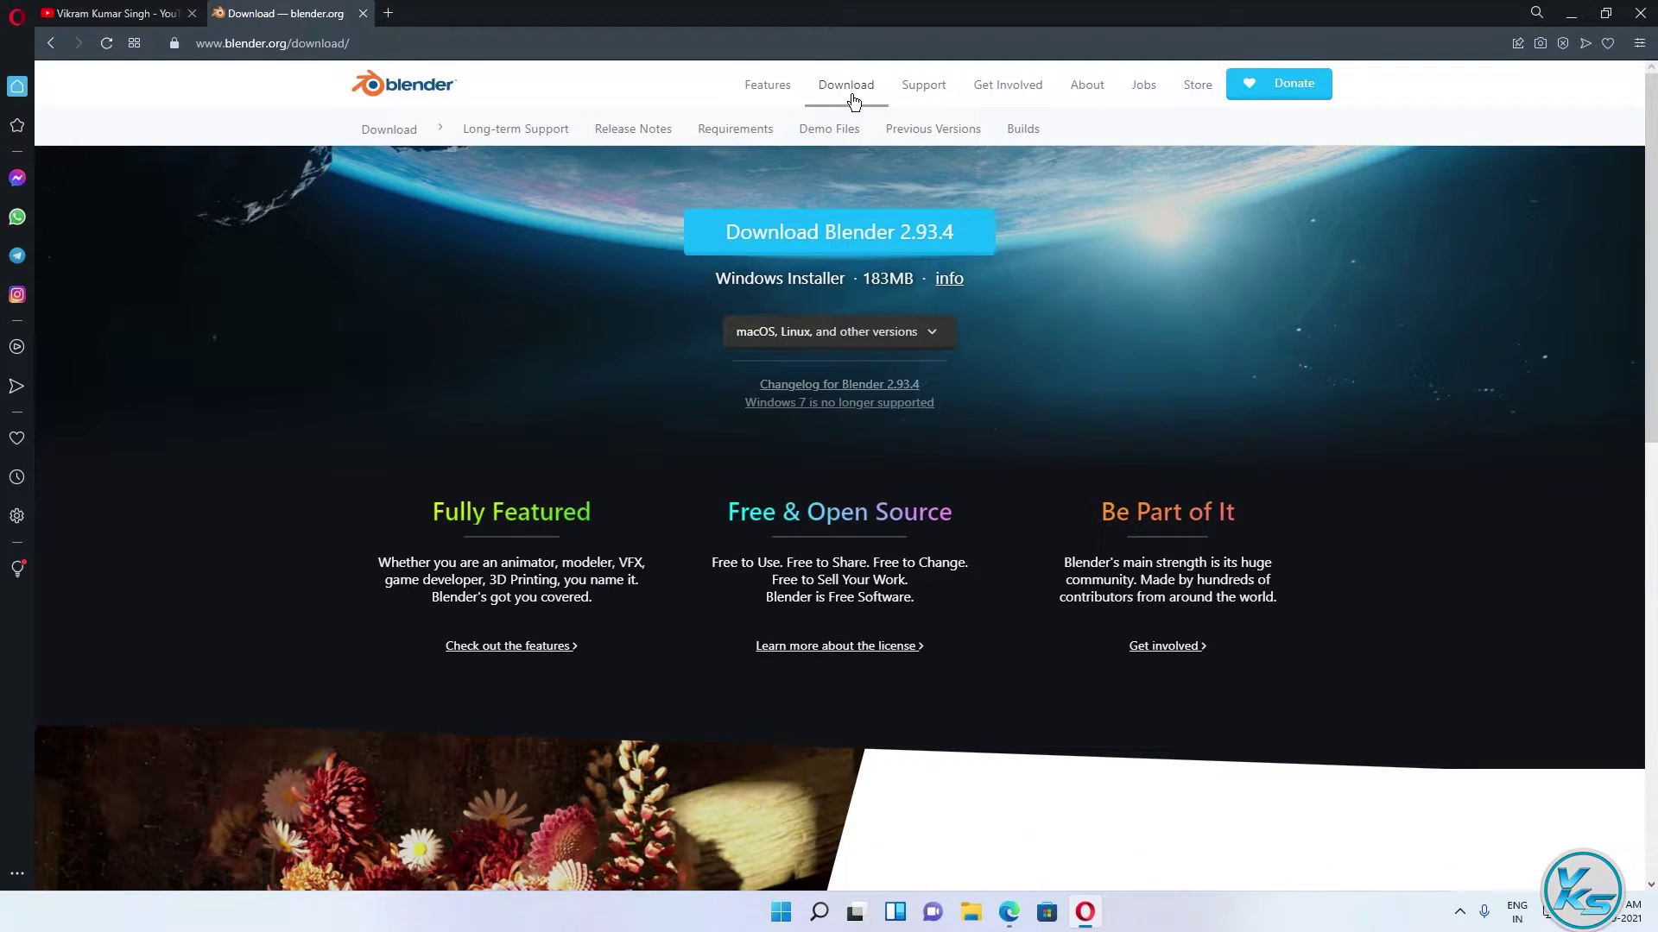
click(728, 46)
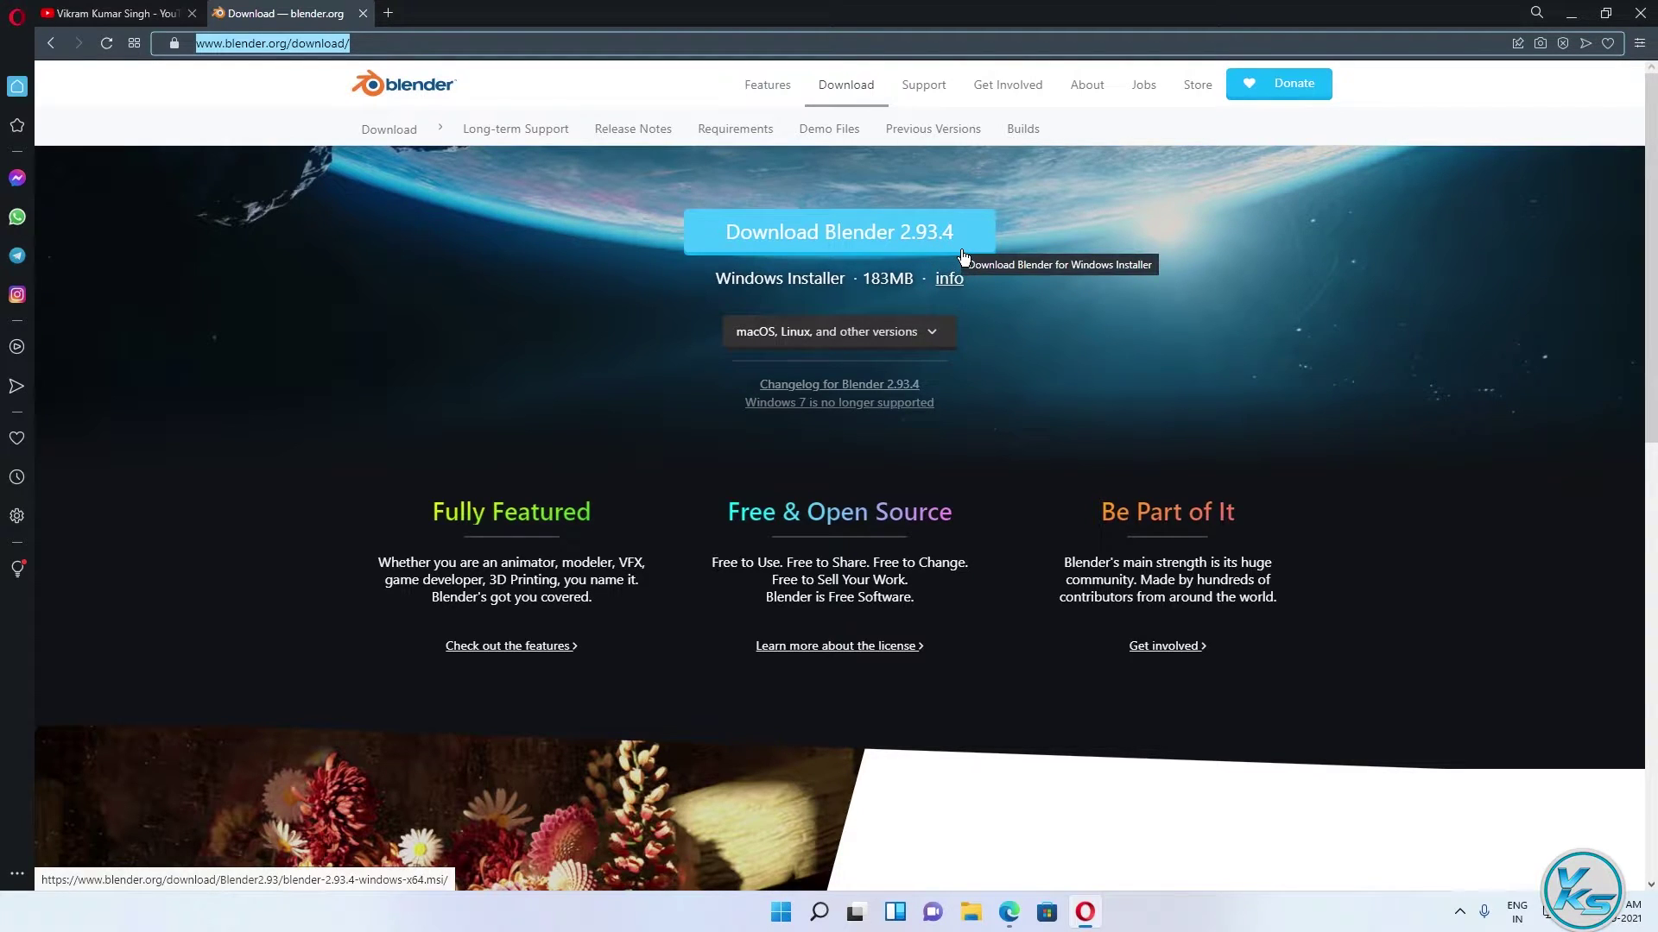
click(938, 335)
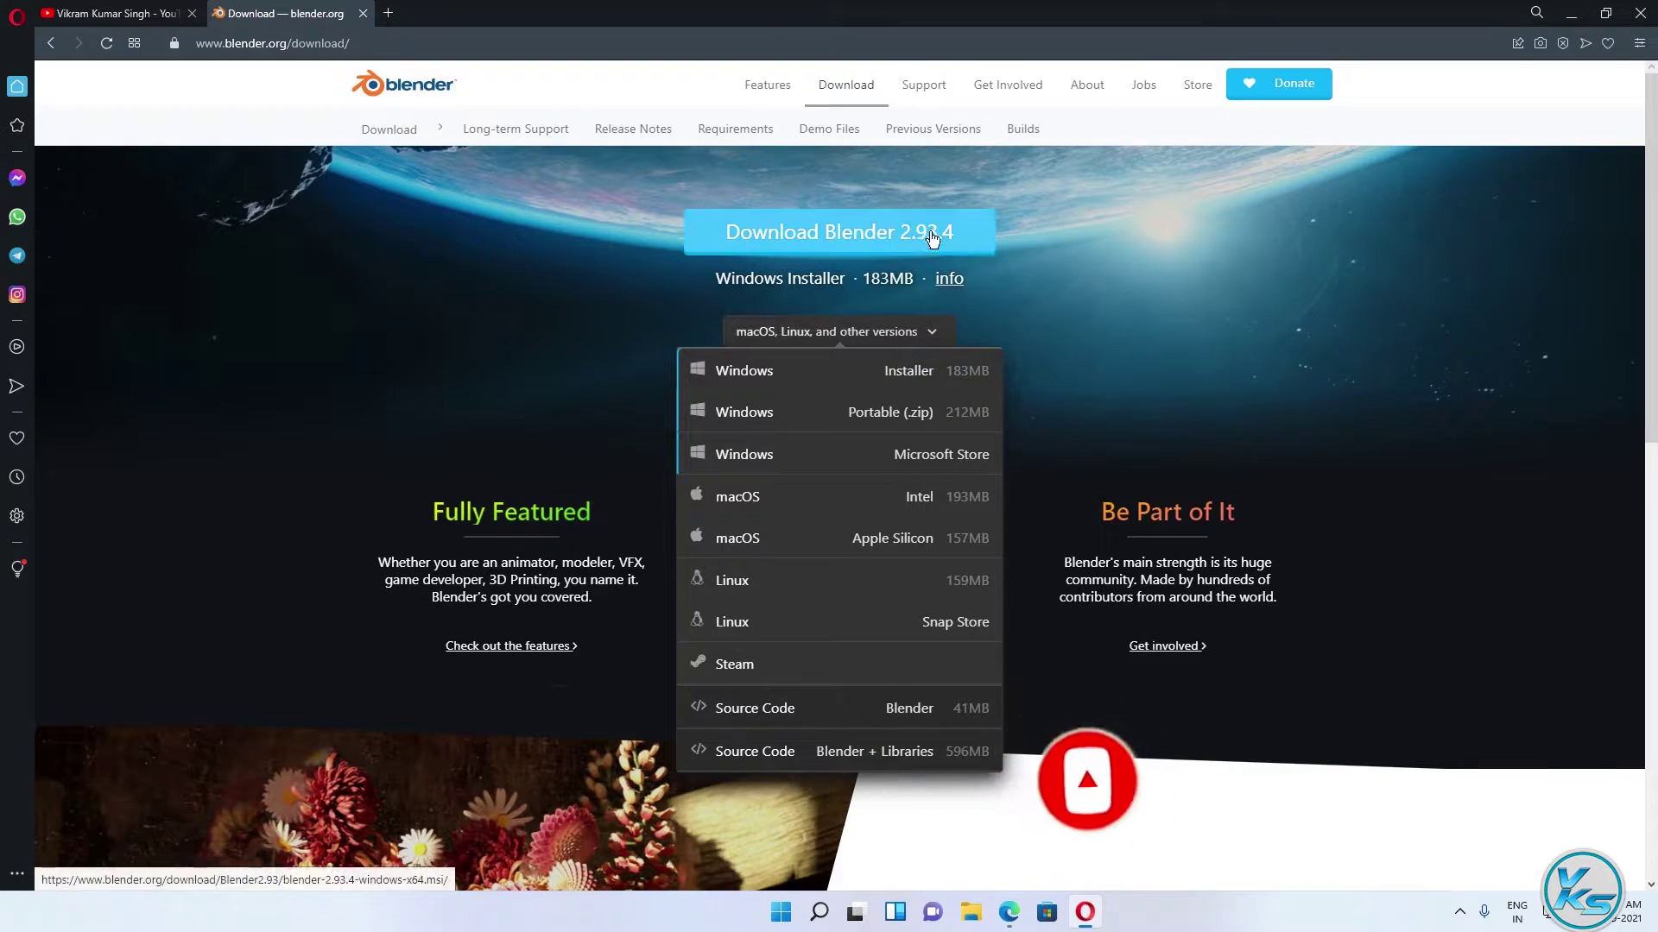
Save the Windows Installer blender-2.93.4-windows-x64.msi to the Desktop, then minimize Opera.
click(924, 378)
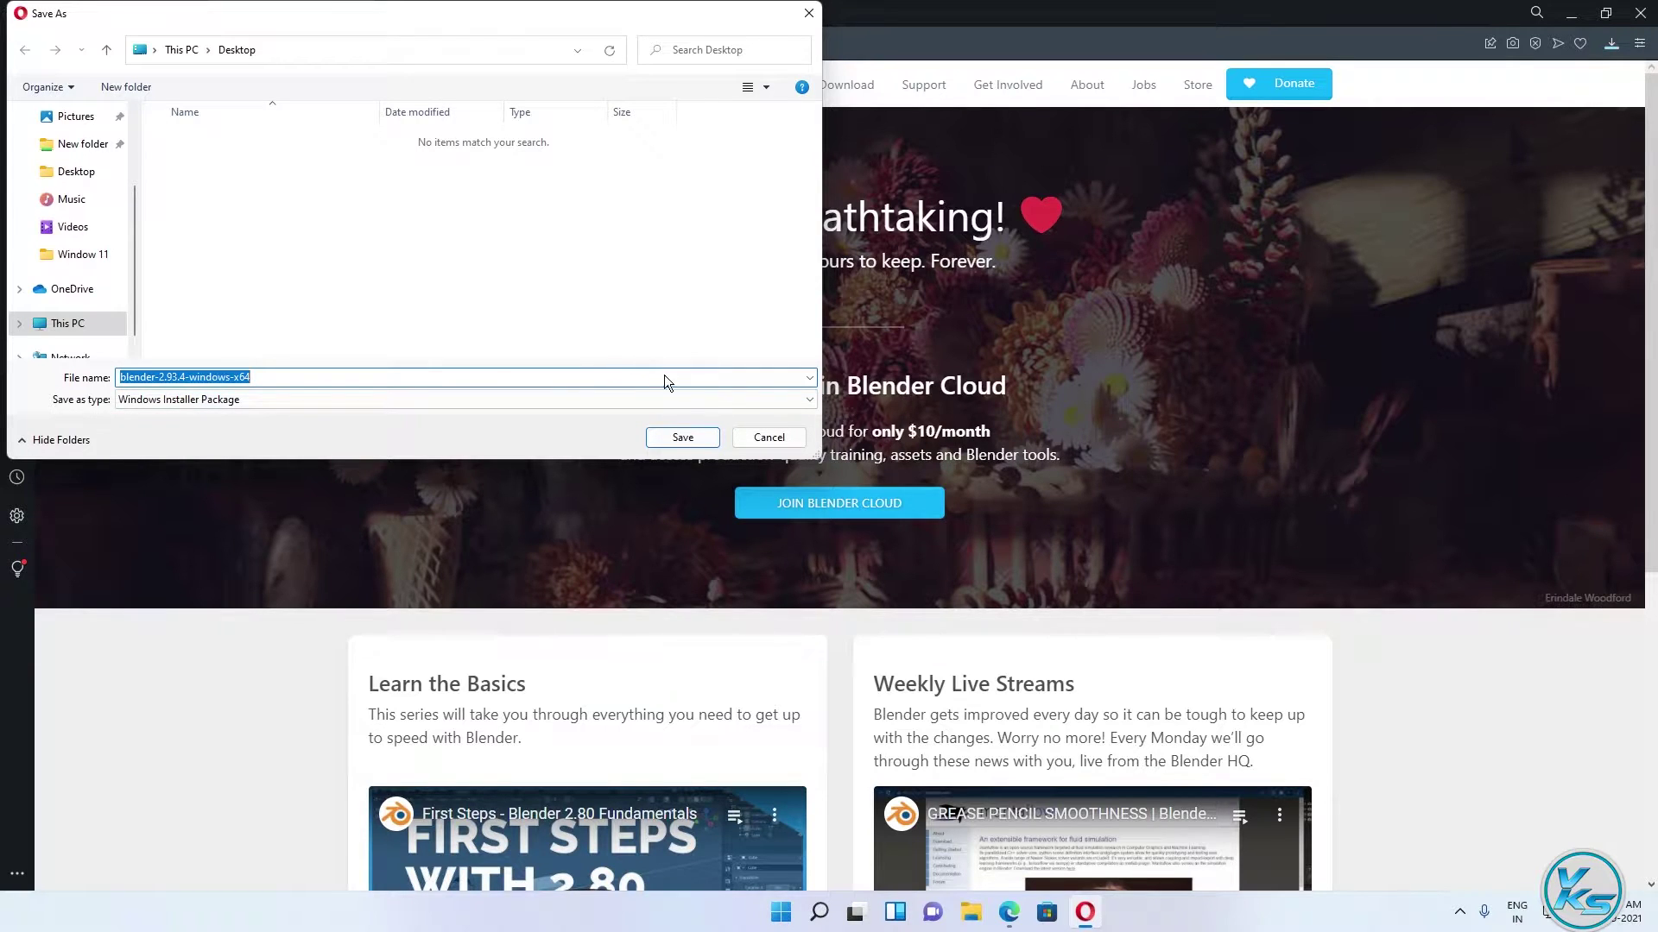
click(682, 448)
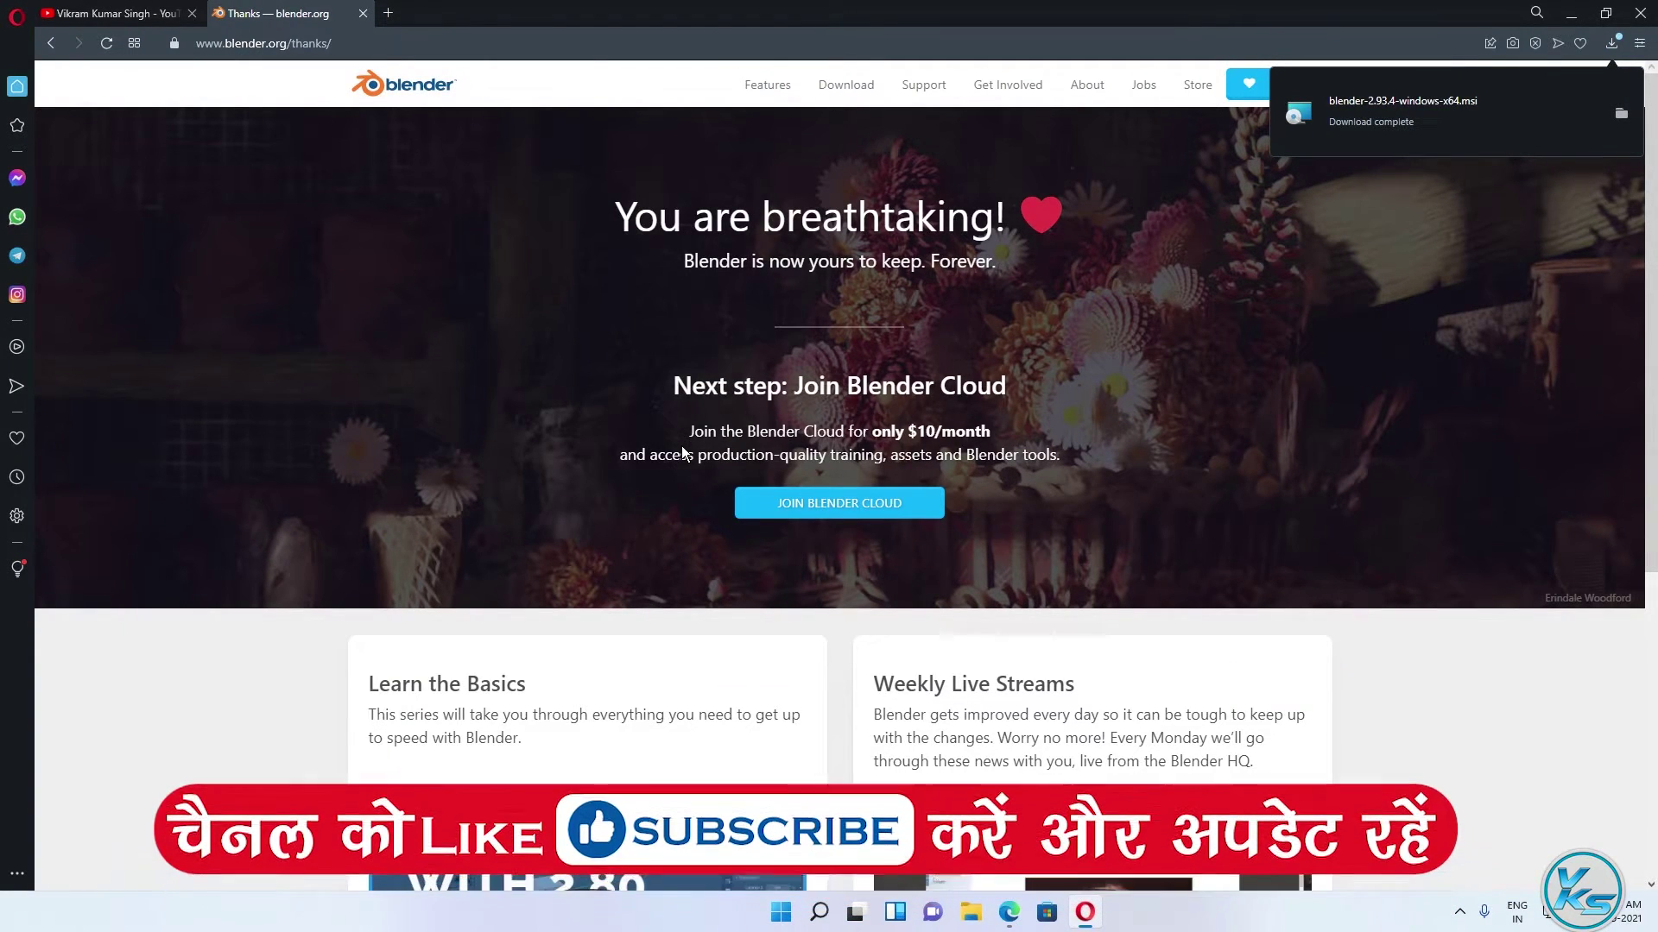
click(1571, 13)
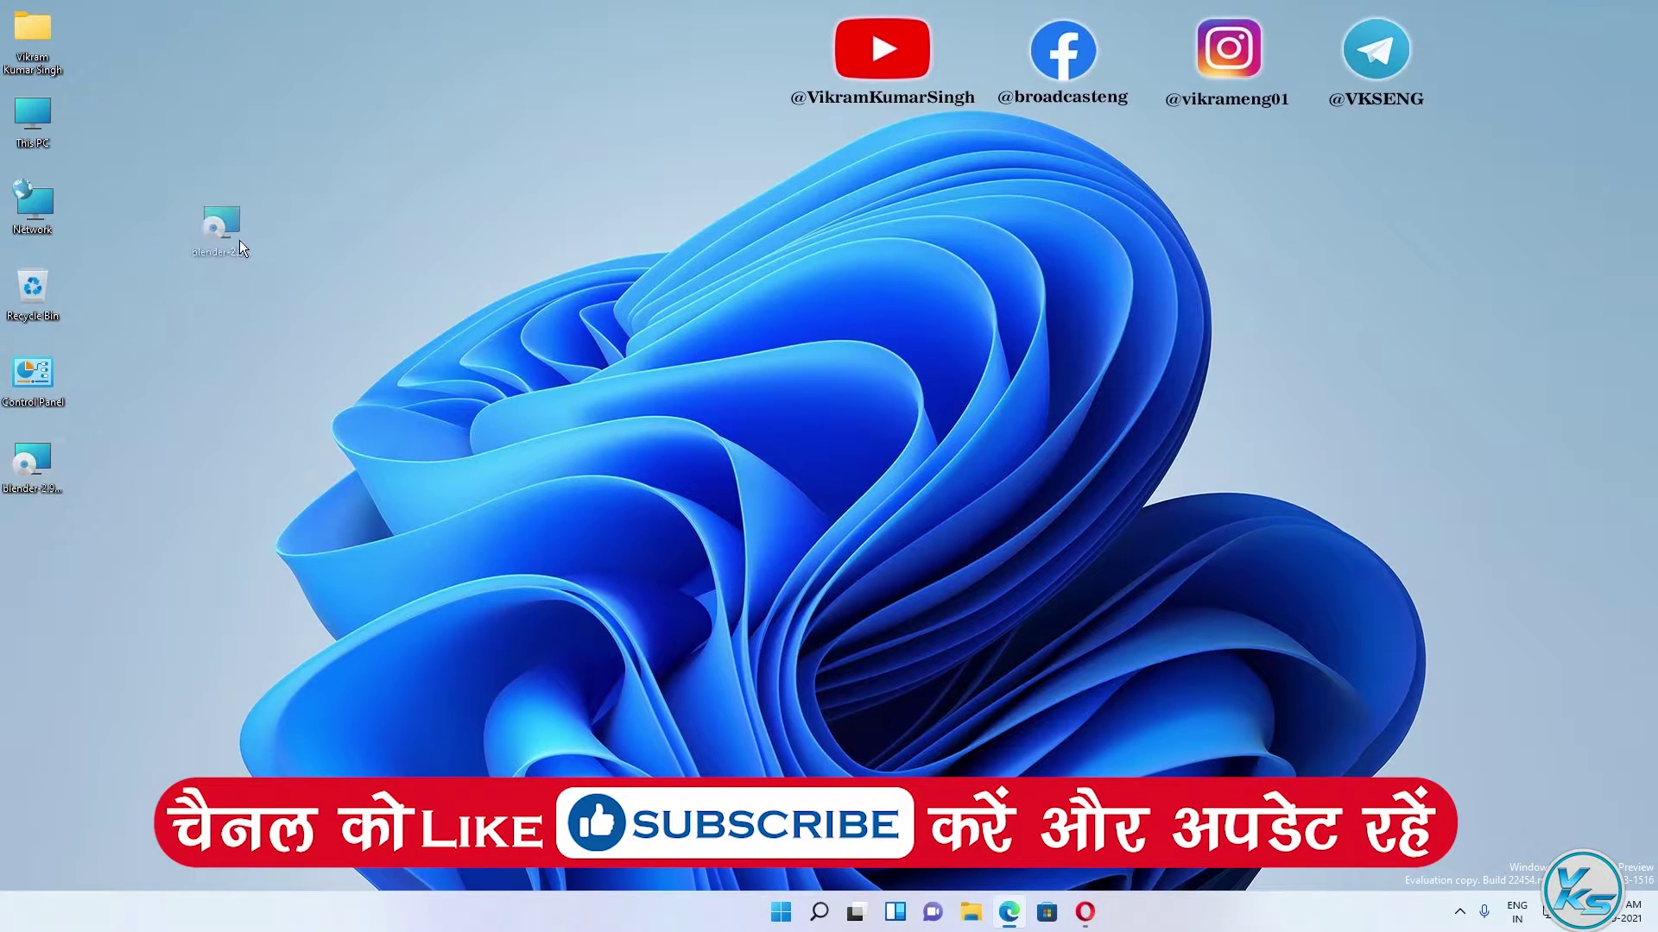
Tick Unblock in the Blender installer's Properties, apply it, and close with OK.
drag(266, 148, 266, 148)
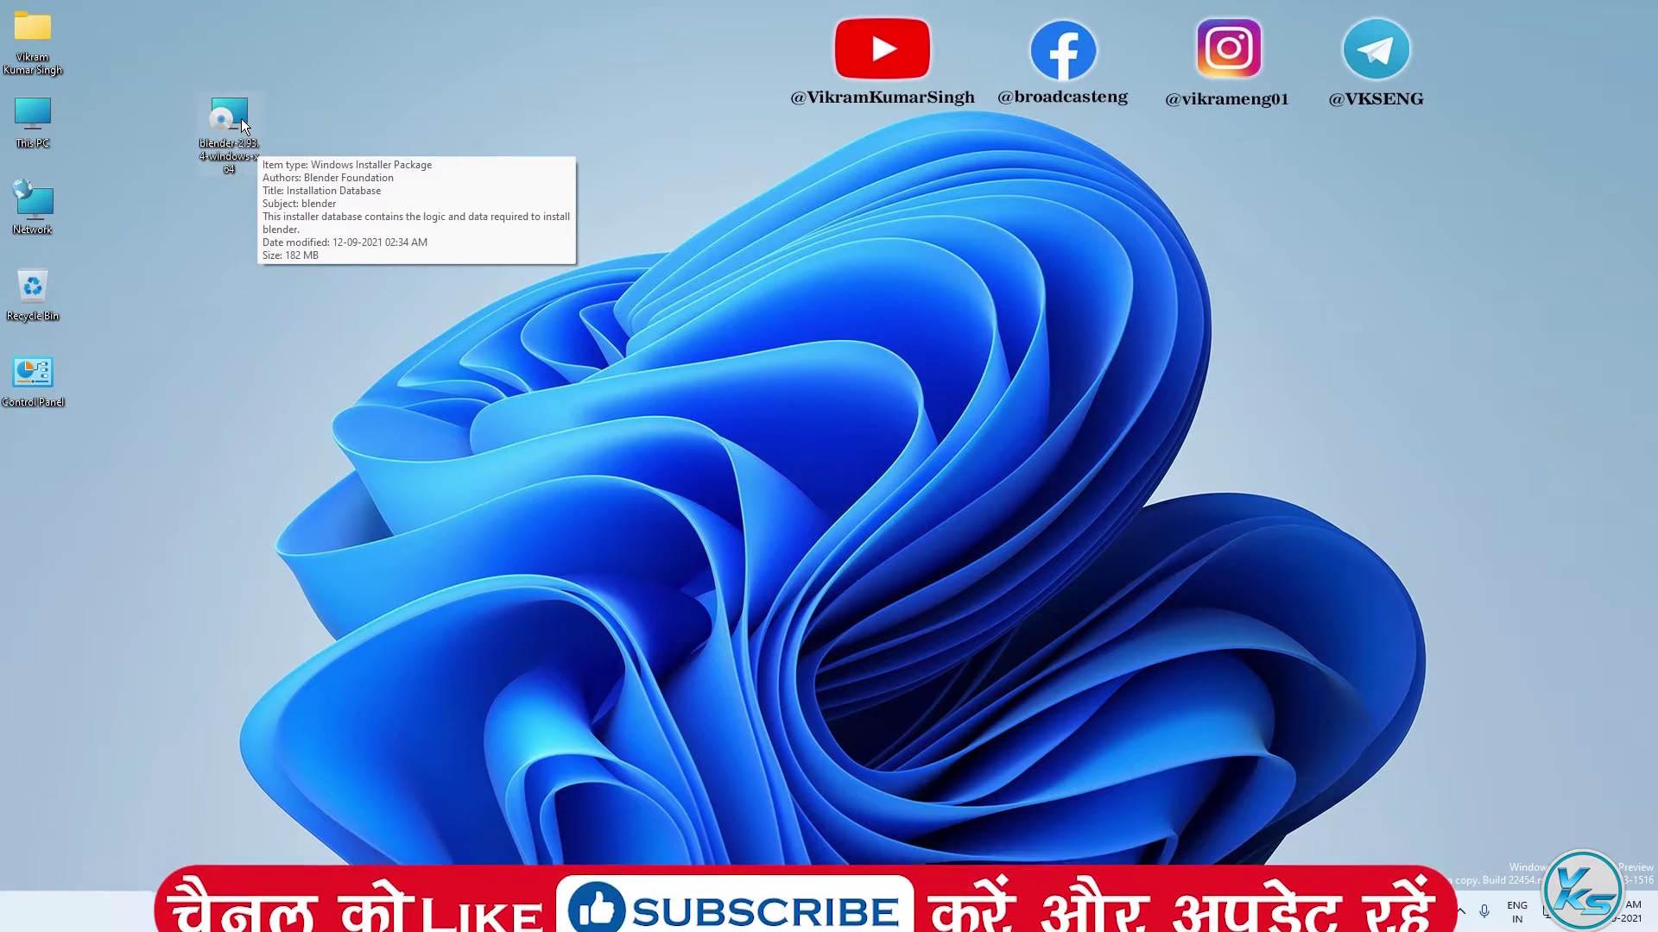
right_click(241, 117)
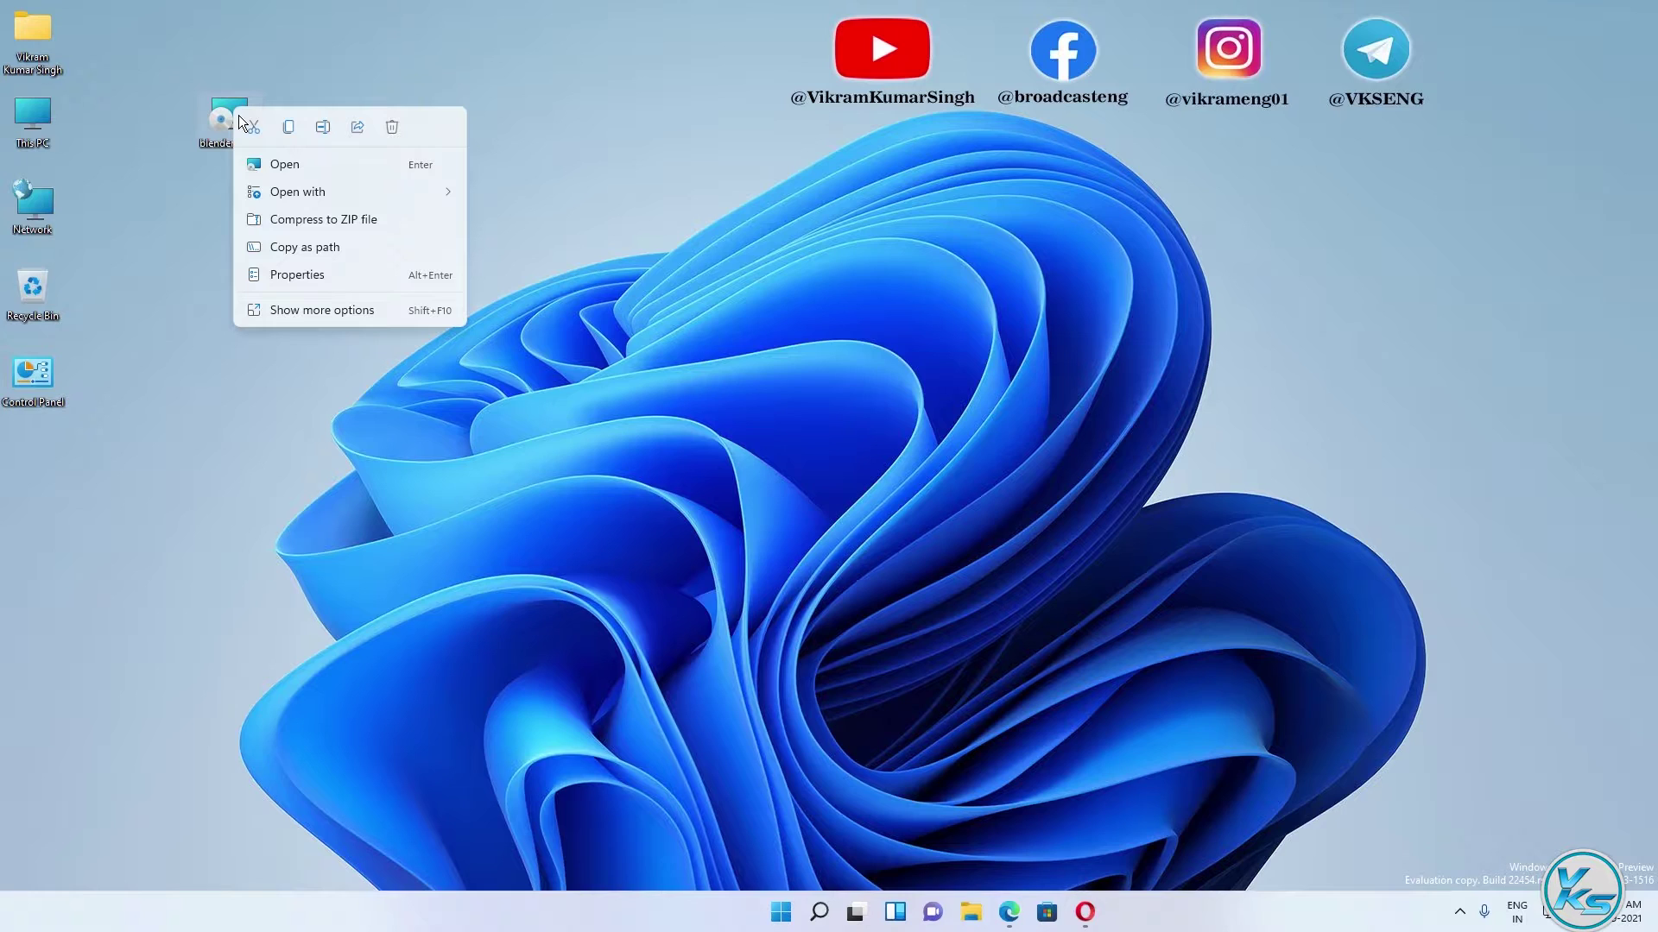
click(293, 278)
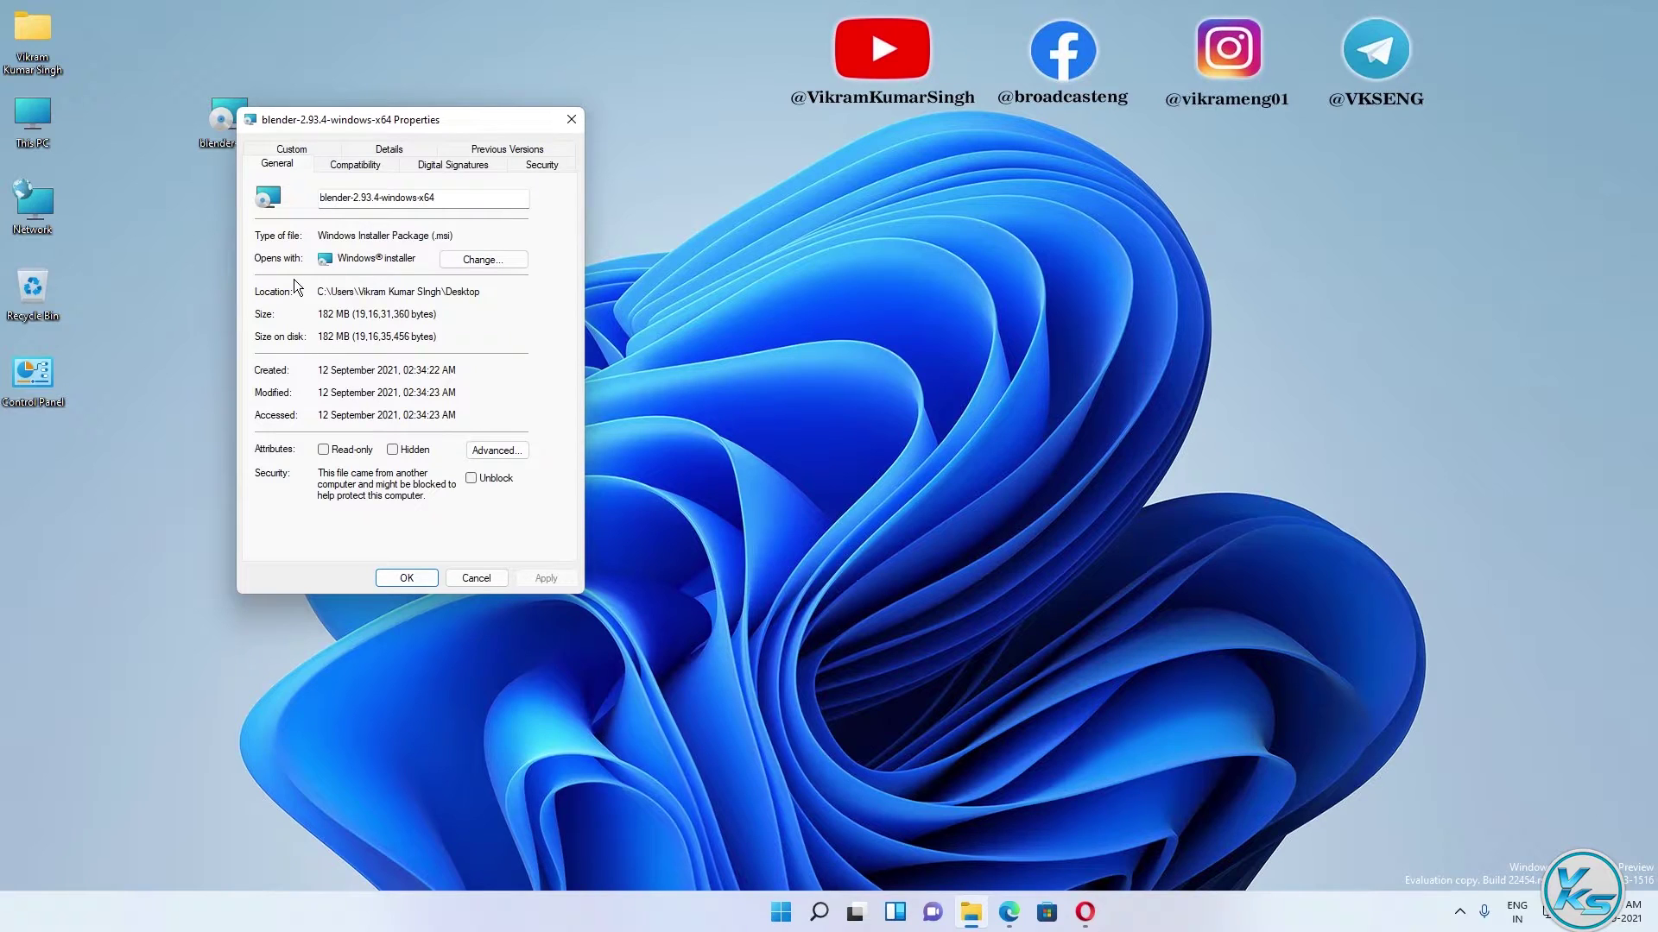
click(480, 489)
click(556, 584)
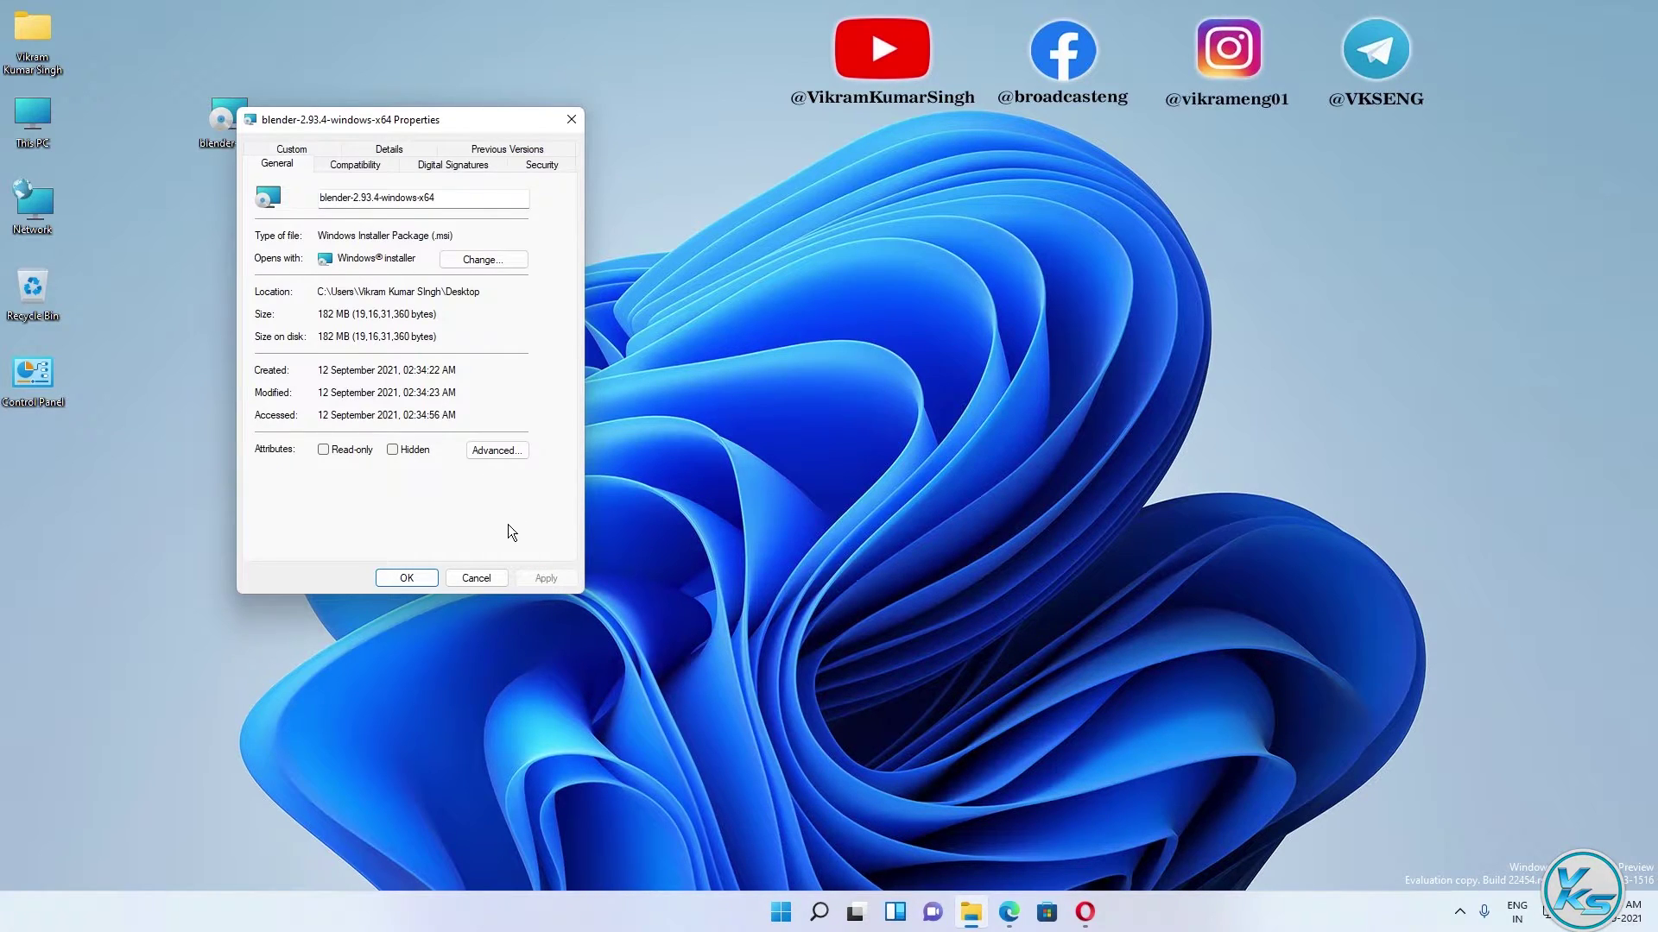
click(418, 587)
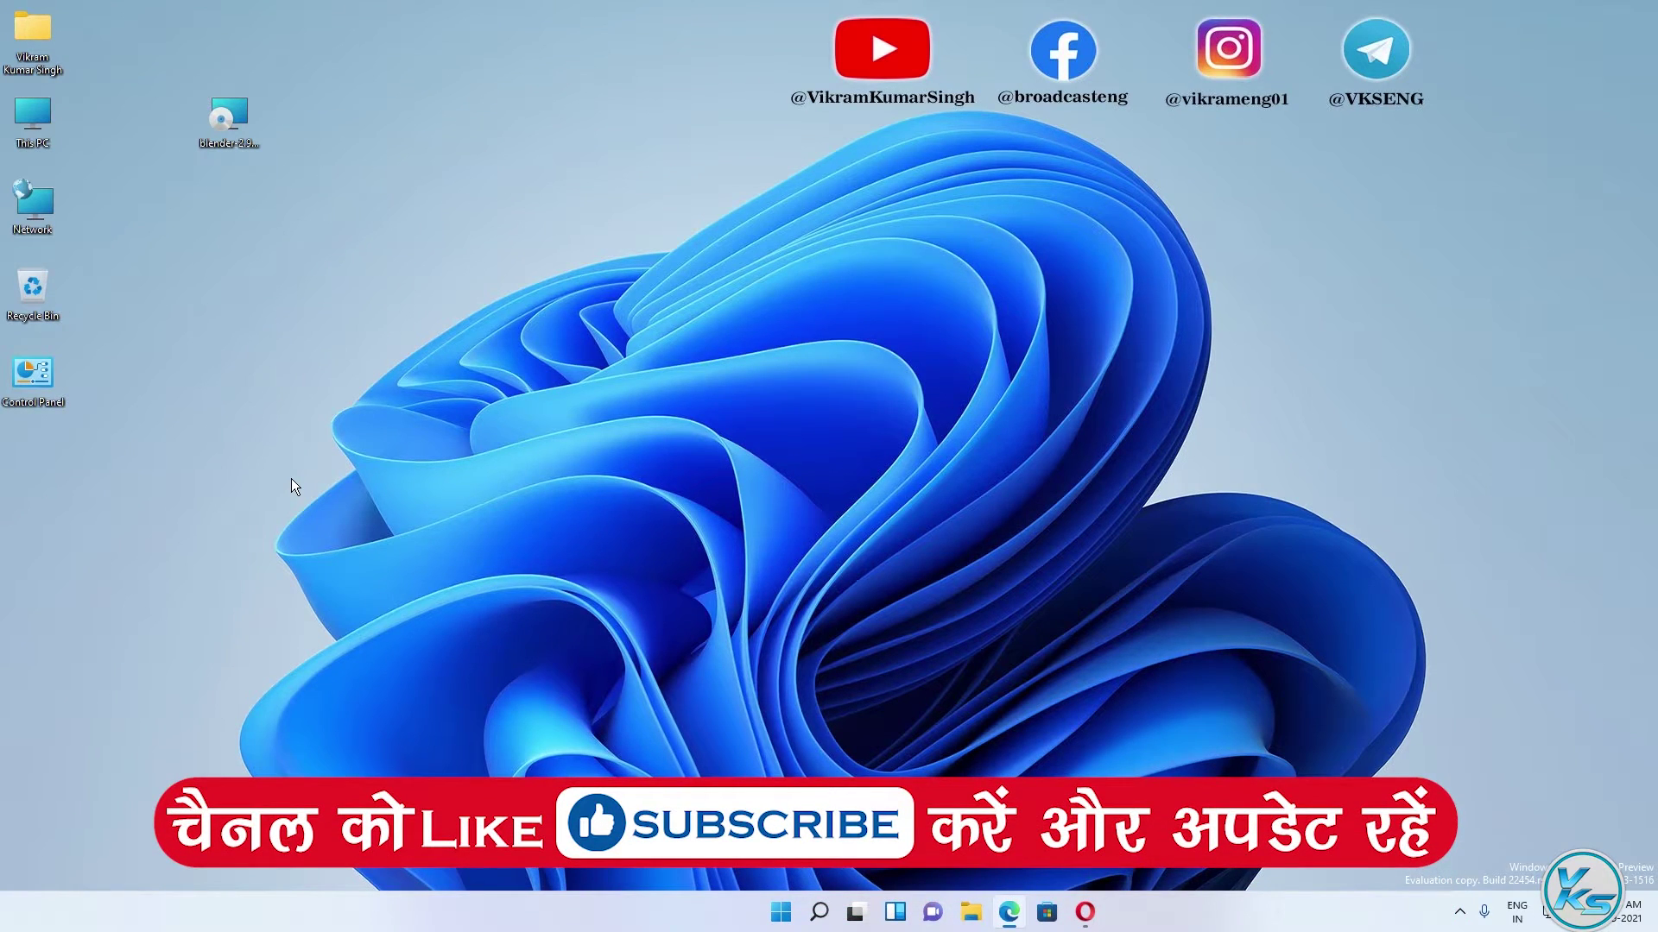
right_click(36, 131)
click(121, 233)
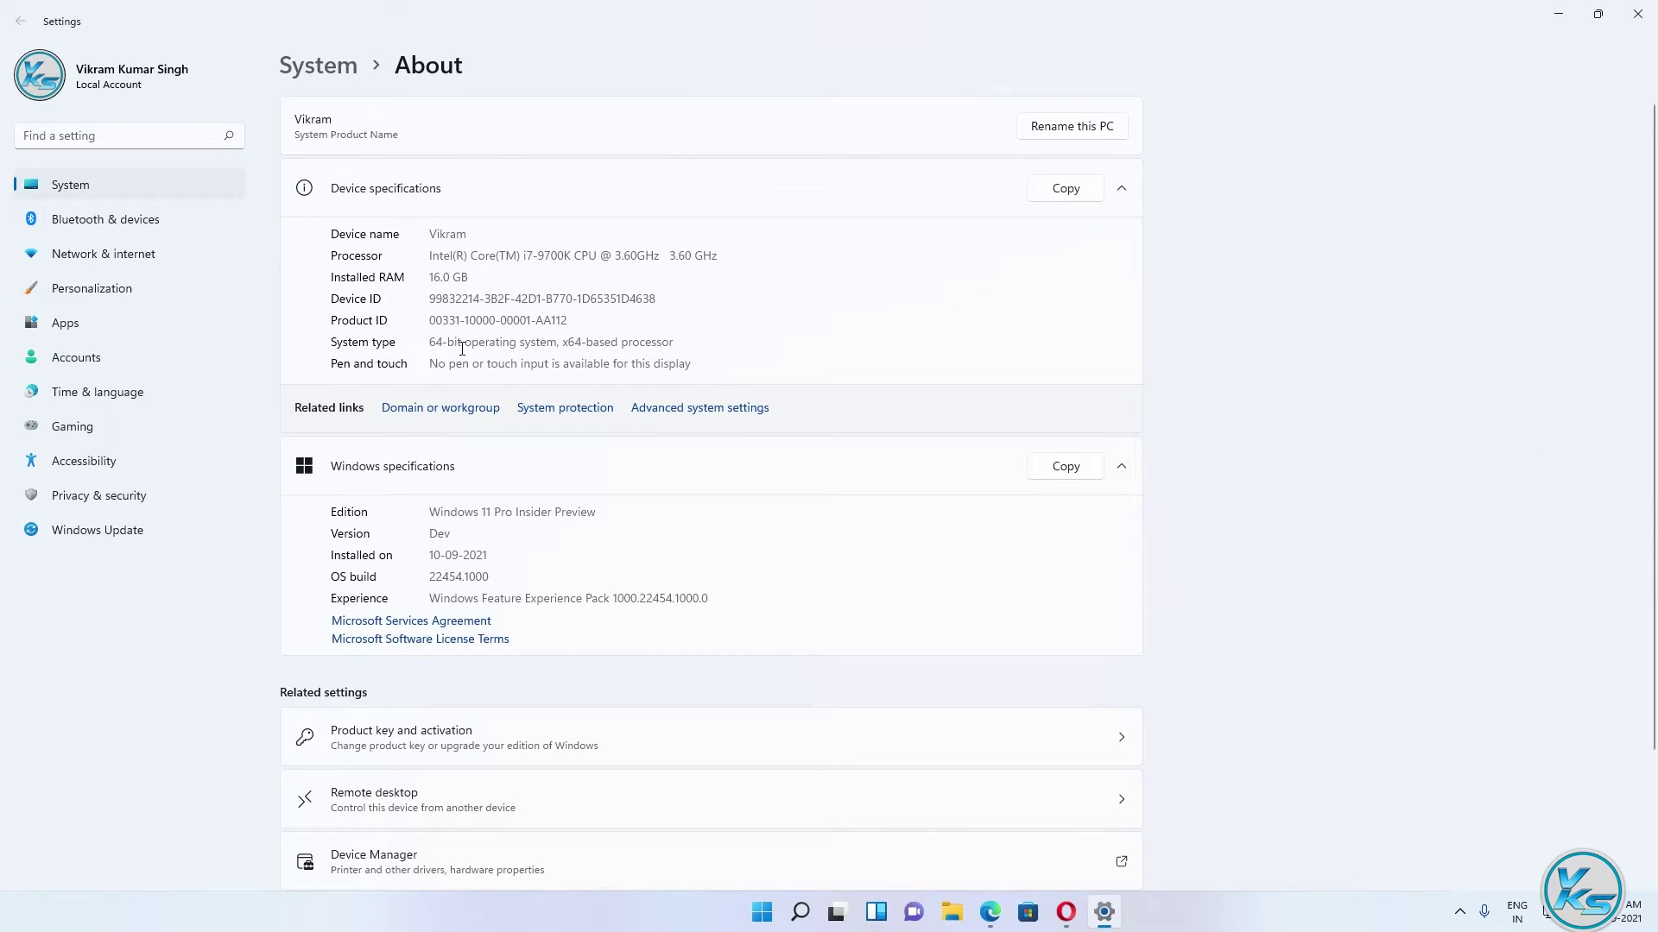
click(1638, 14)
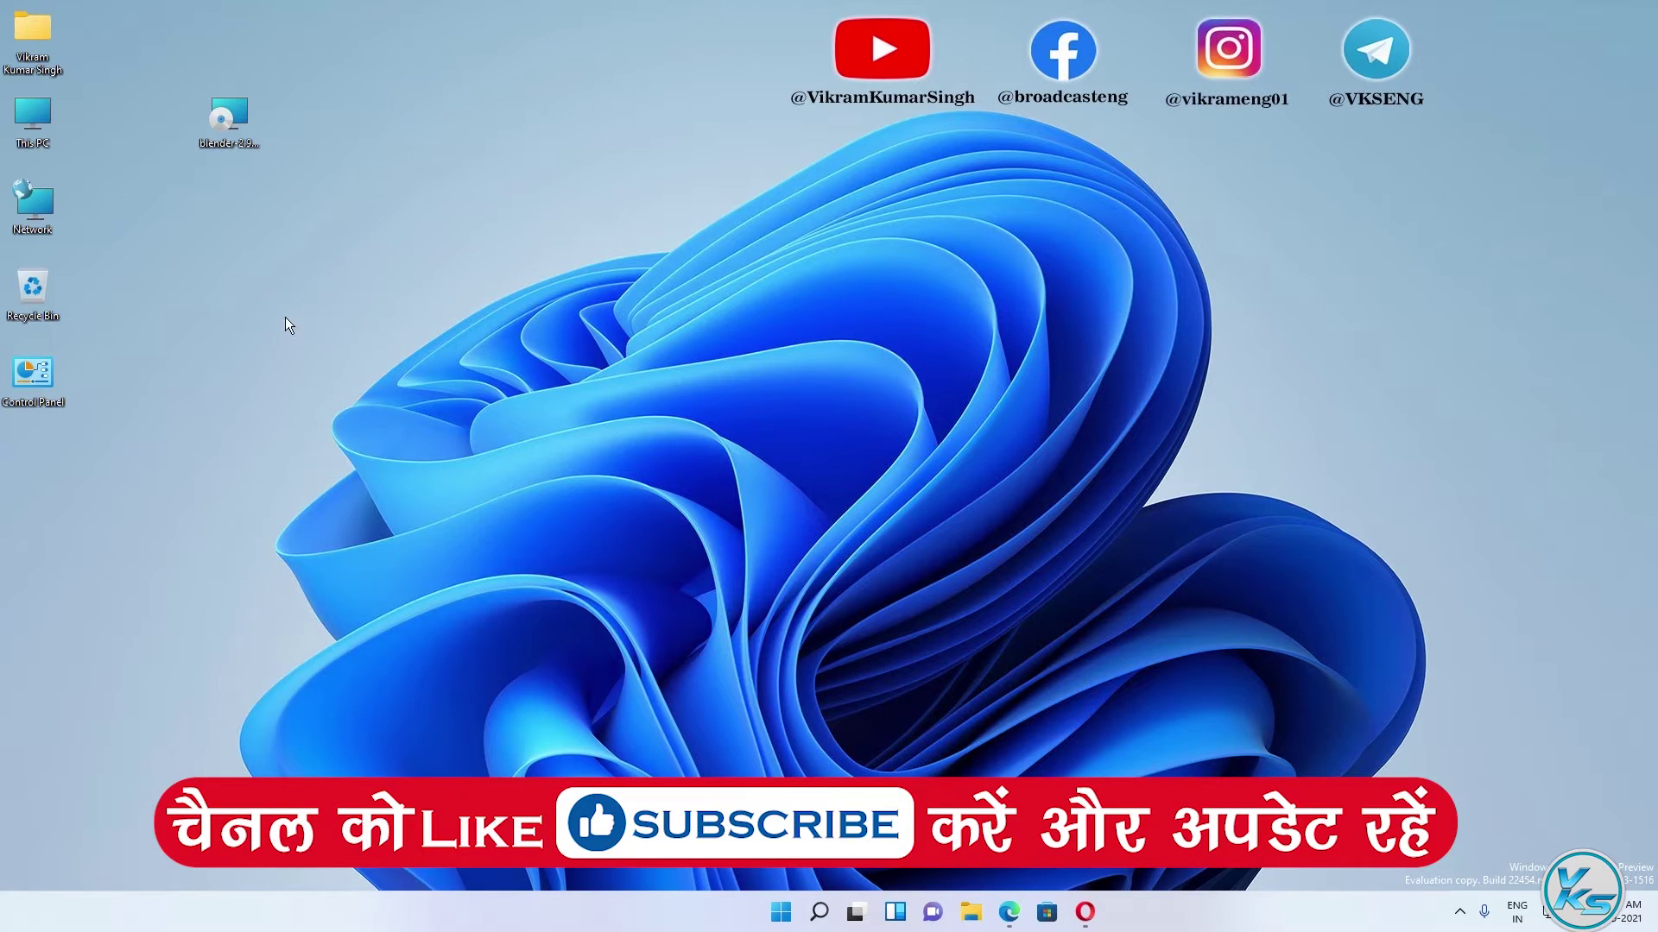
Run the Blender installer, accept the licence, keep default features and location, and install.
right_click(230, 121)
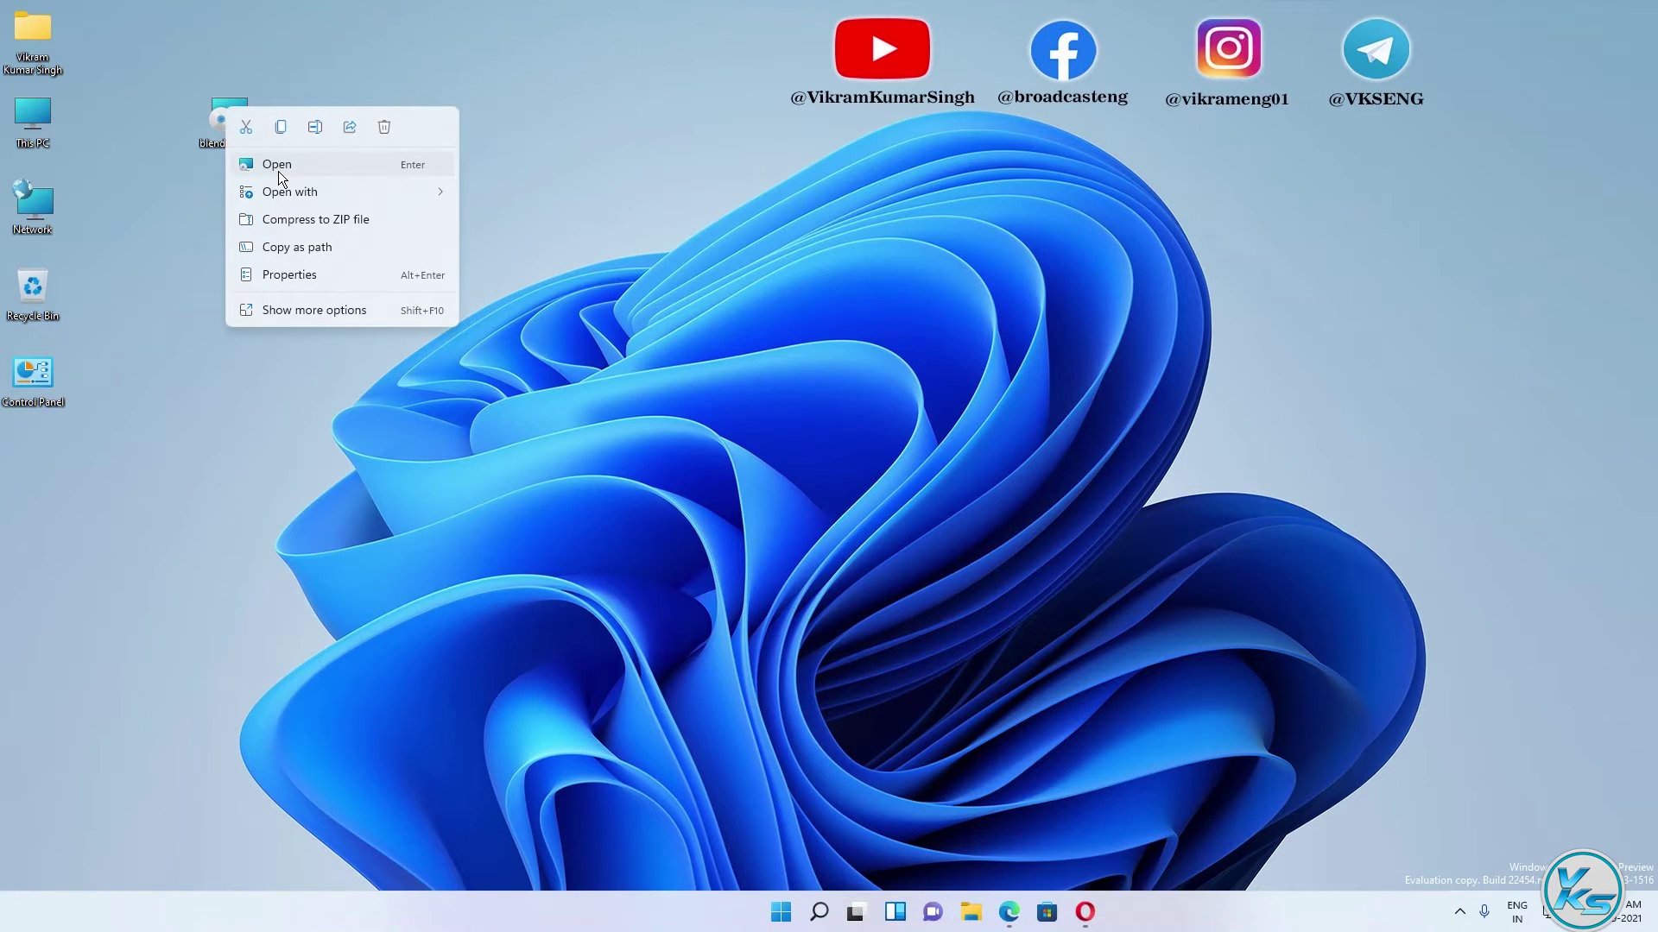
click(278, 172)
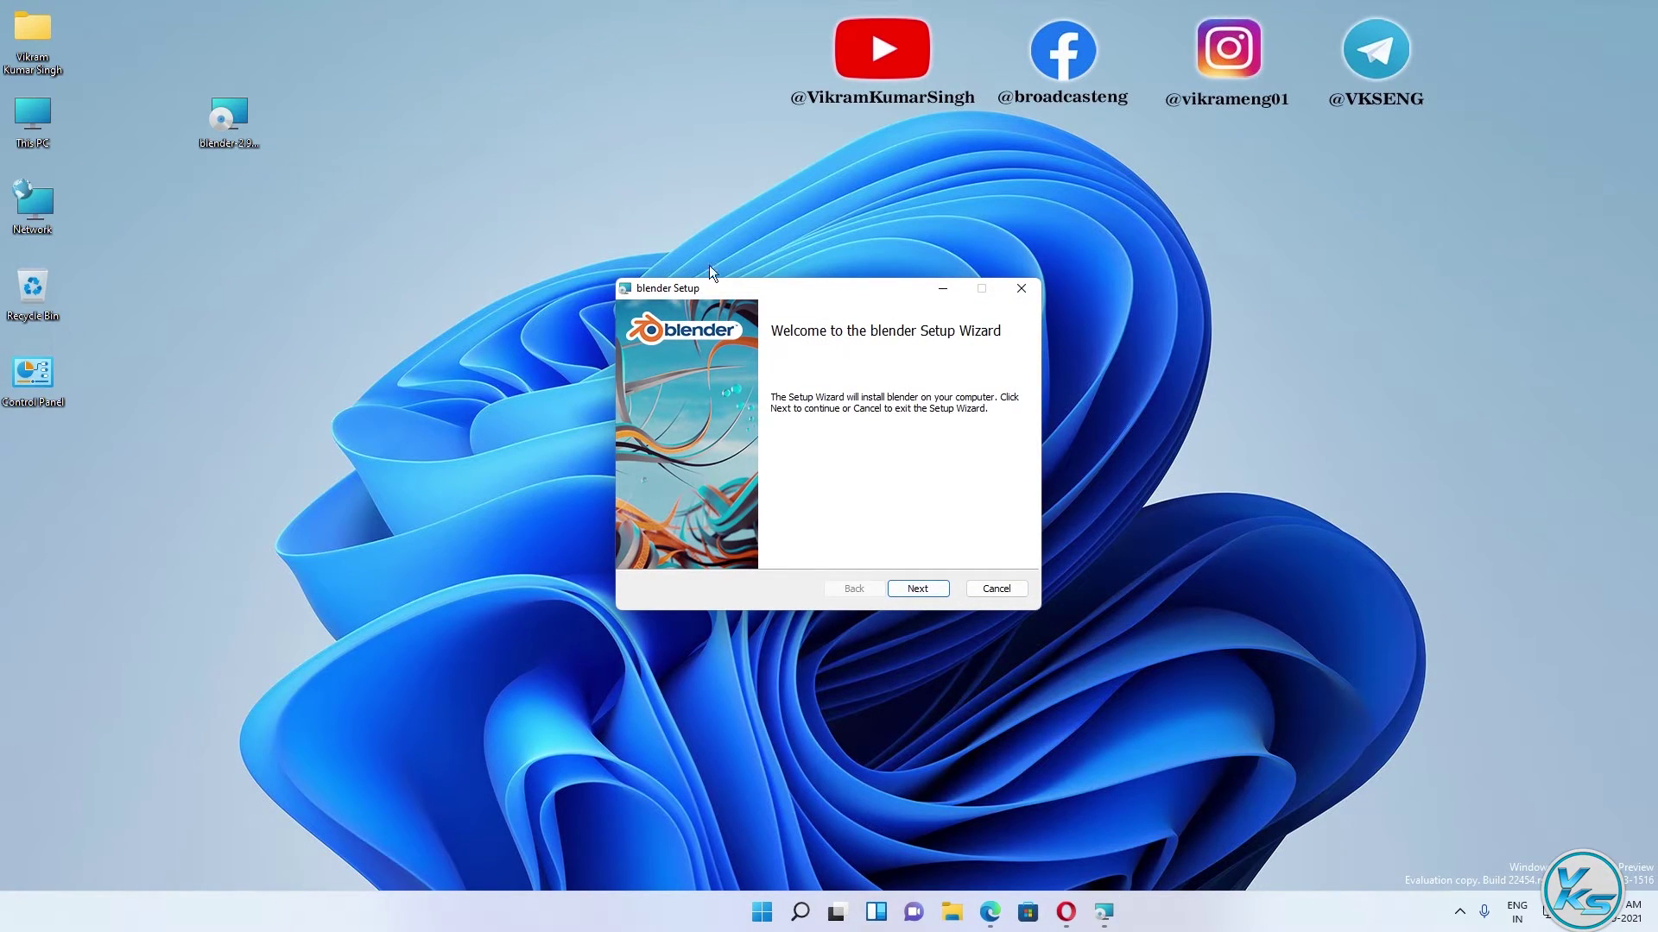
click(924, 593)
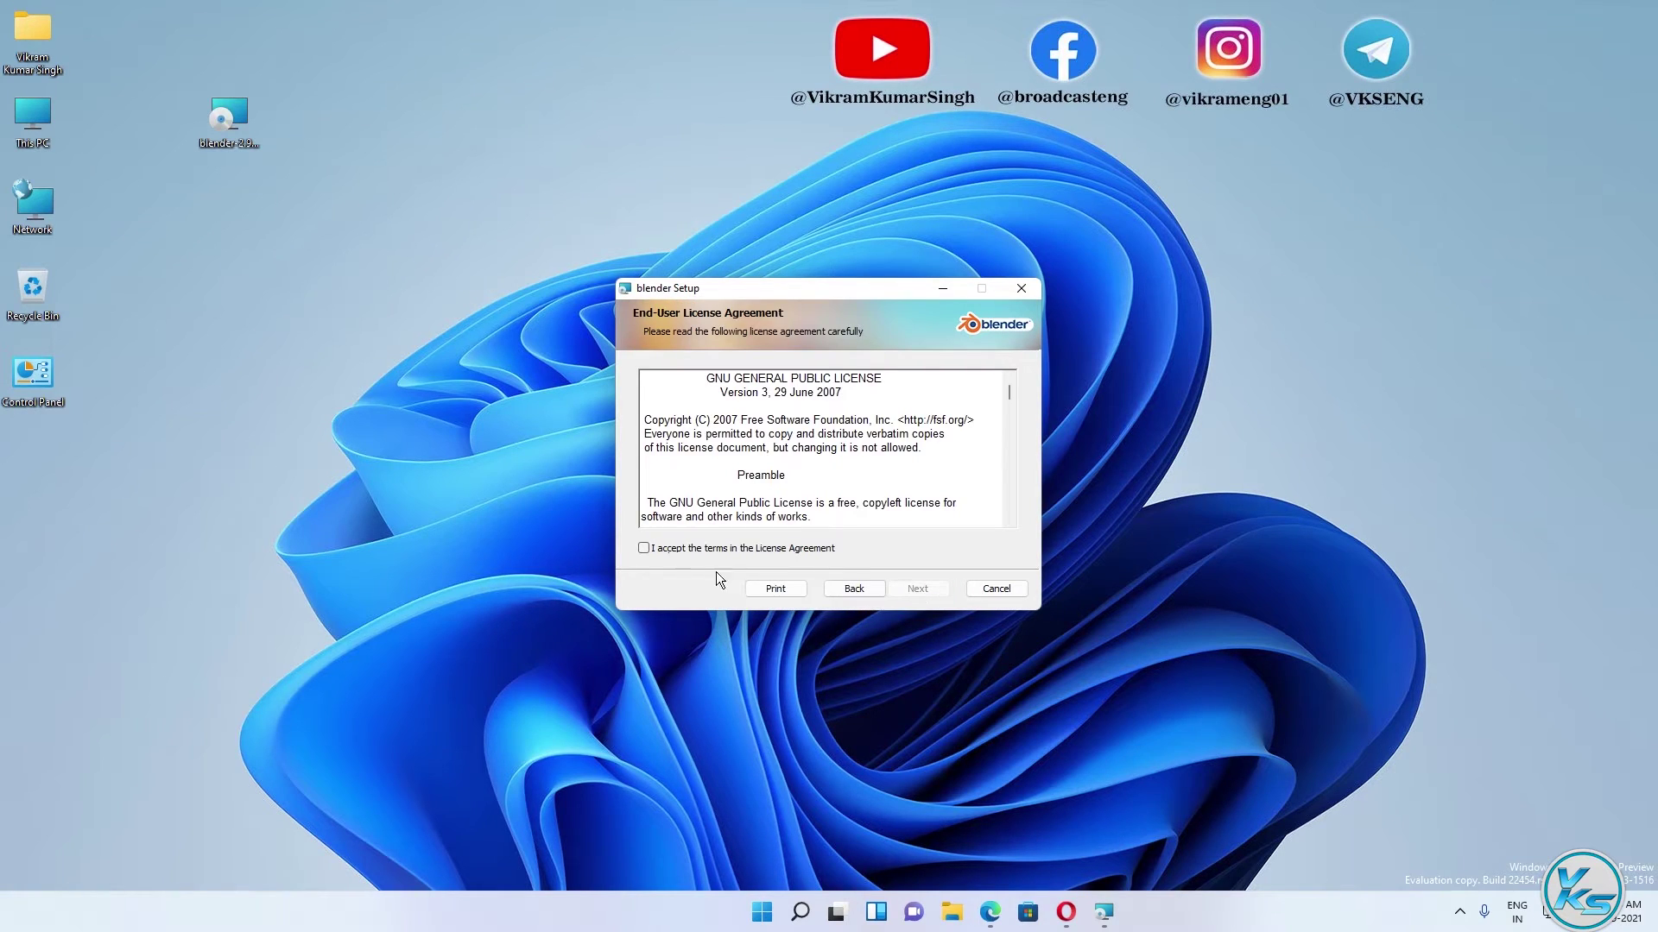
click(652, 557)
click(939, 597)
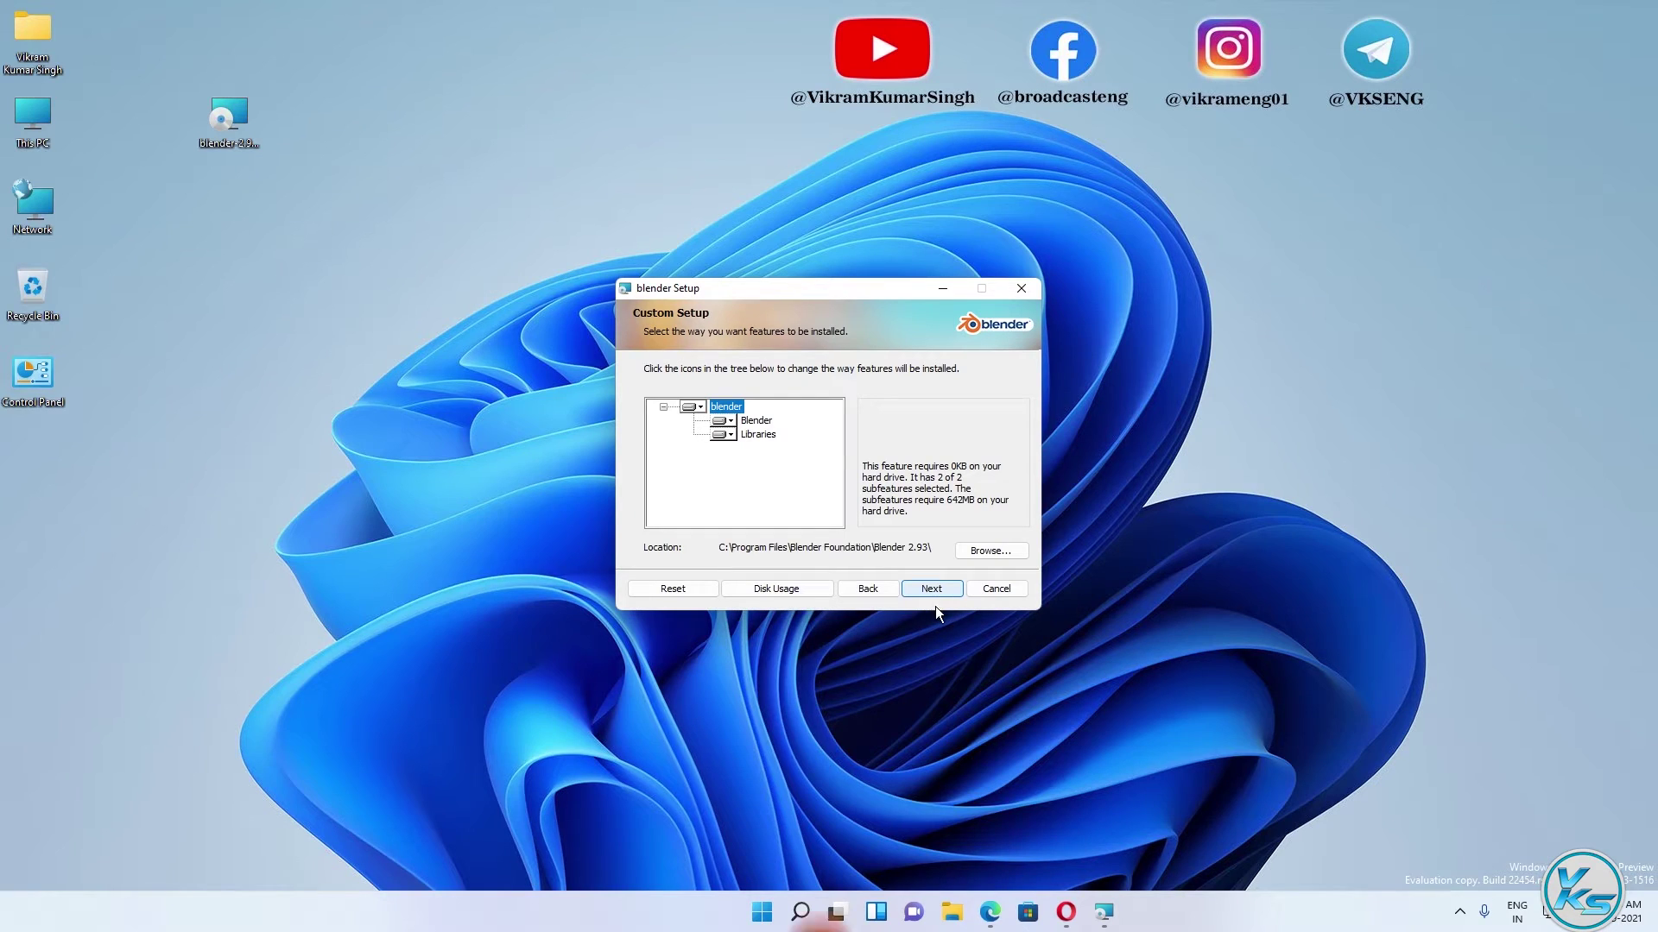
click(935, 594)
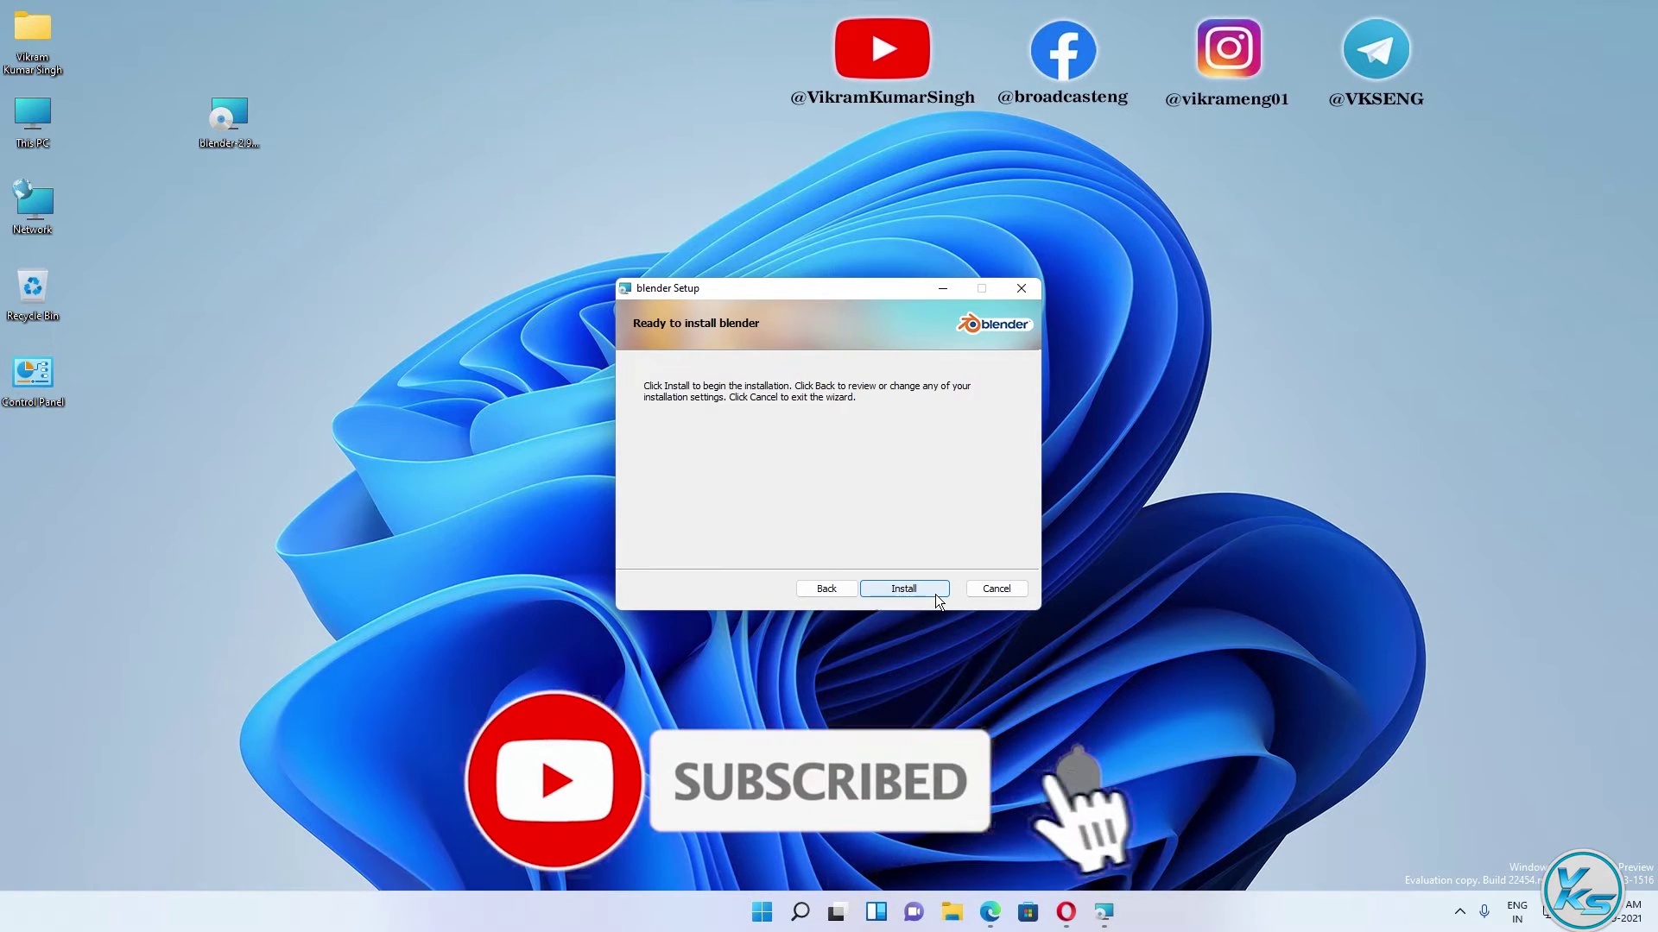
click(914, 596)
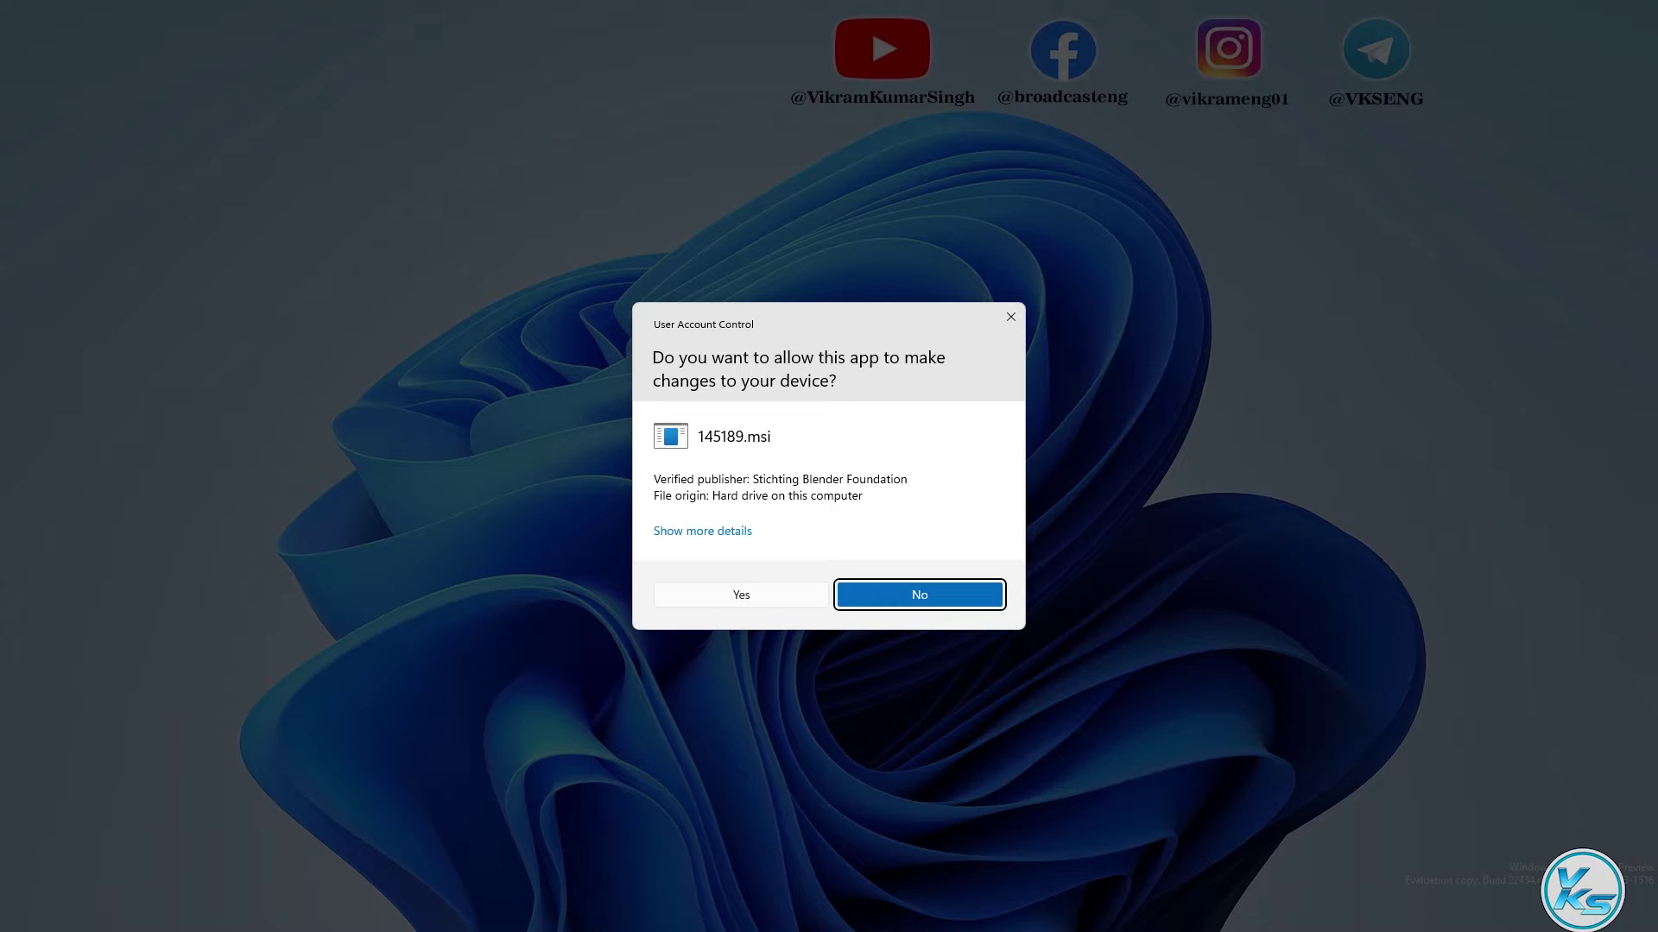
Approve the User Account Control prompt and click Finish once Blender is installed.
click(691, 598)
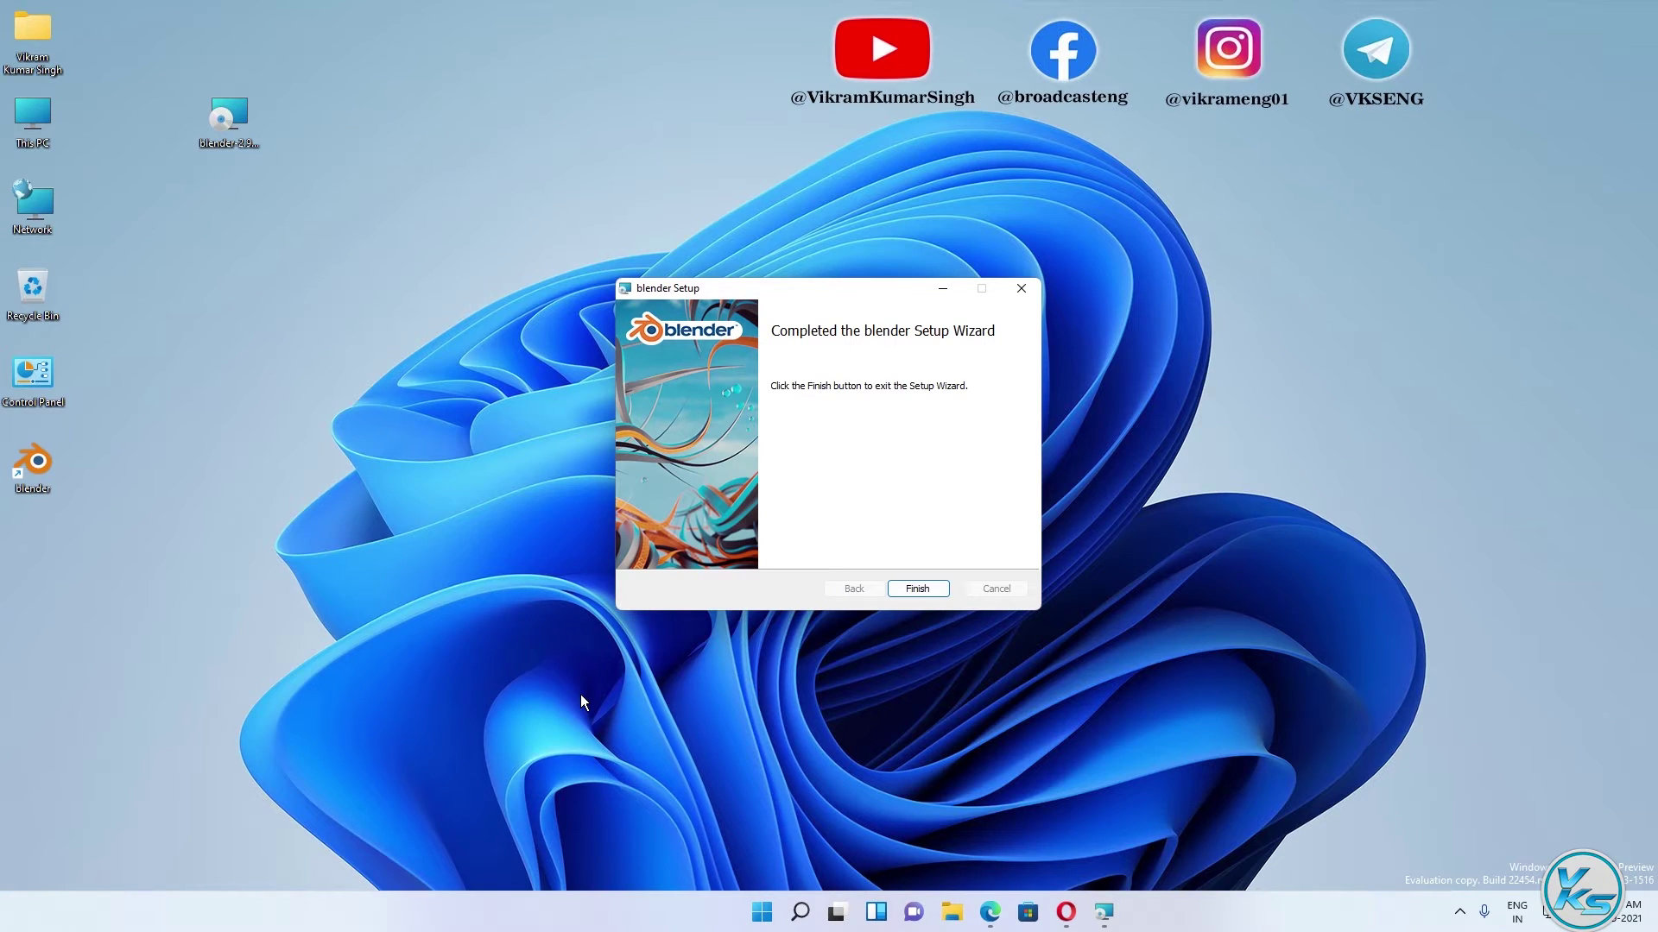
click(931, 597)
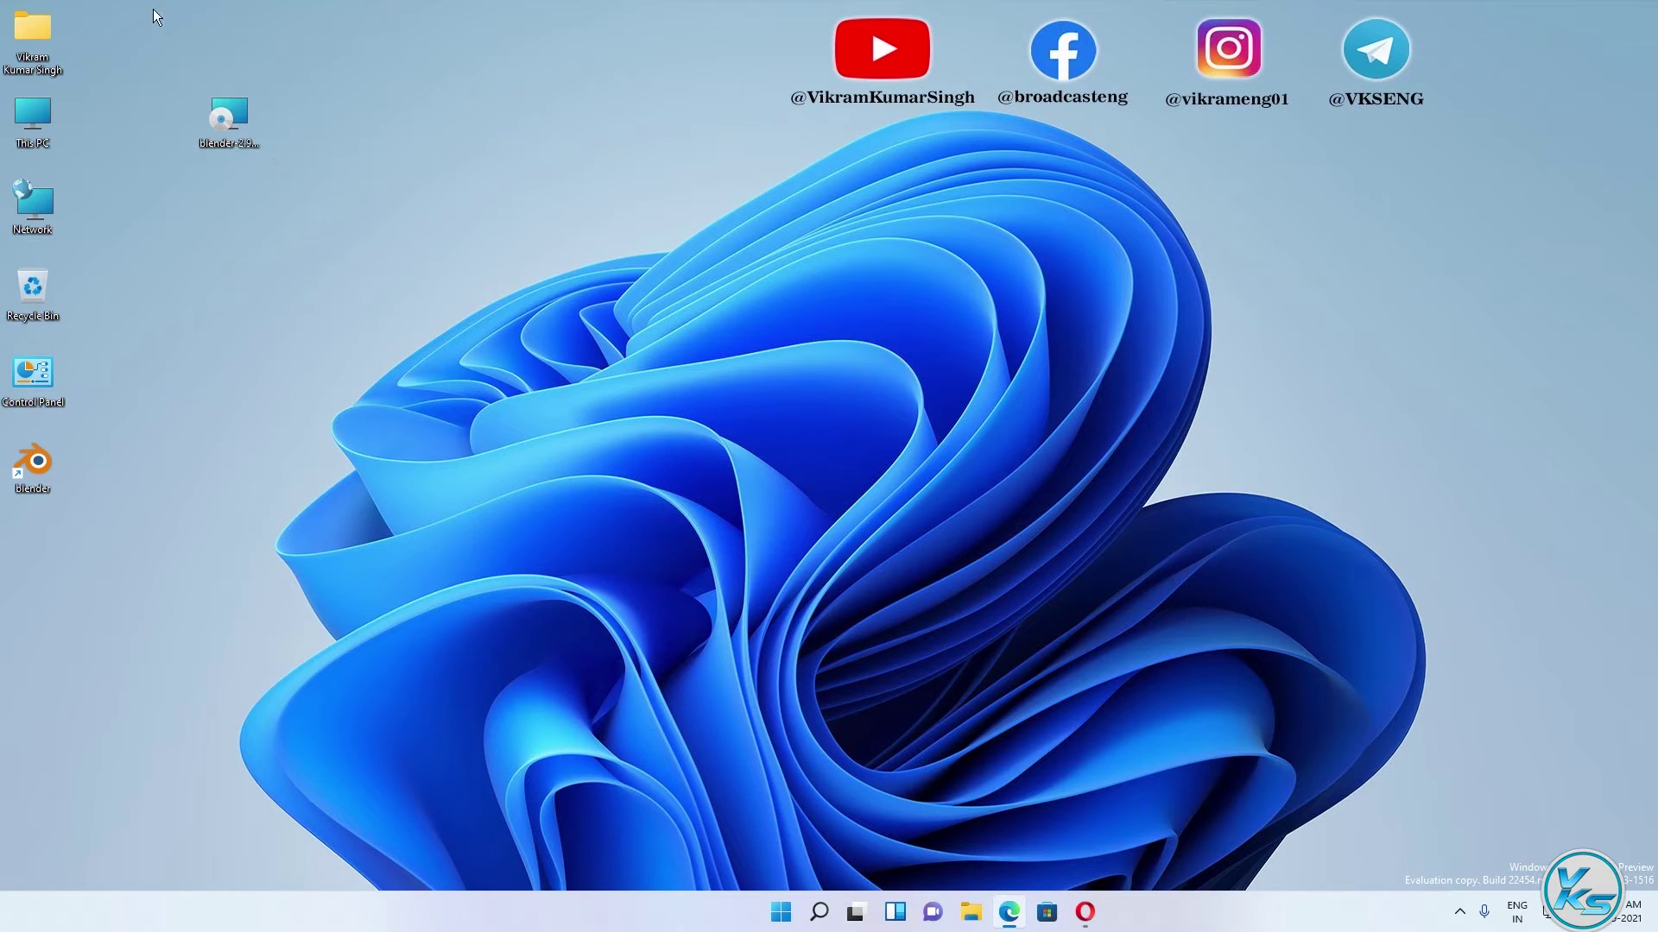
Permanently delete the Blender installer from the desktop with Shift+Delete.
drag(142, 0, 335, 271)
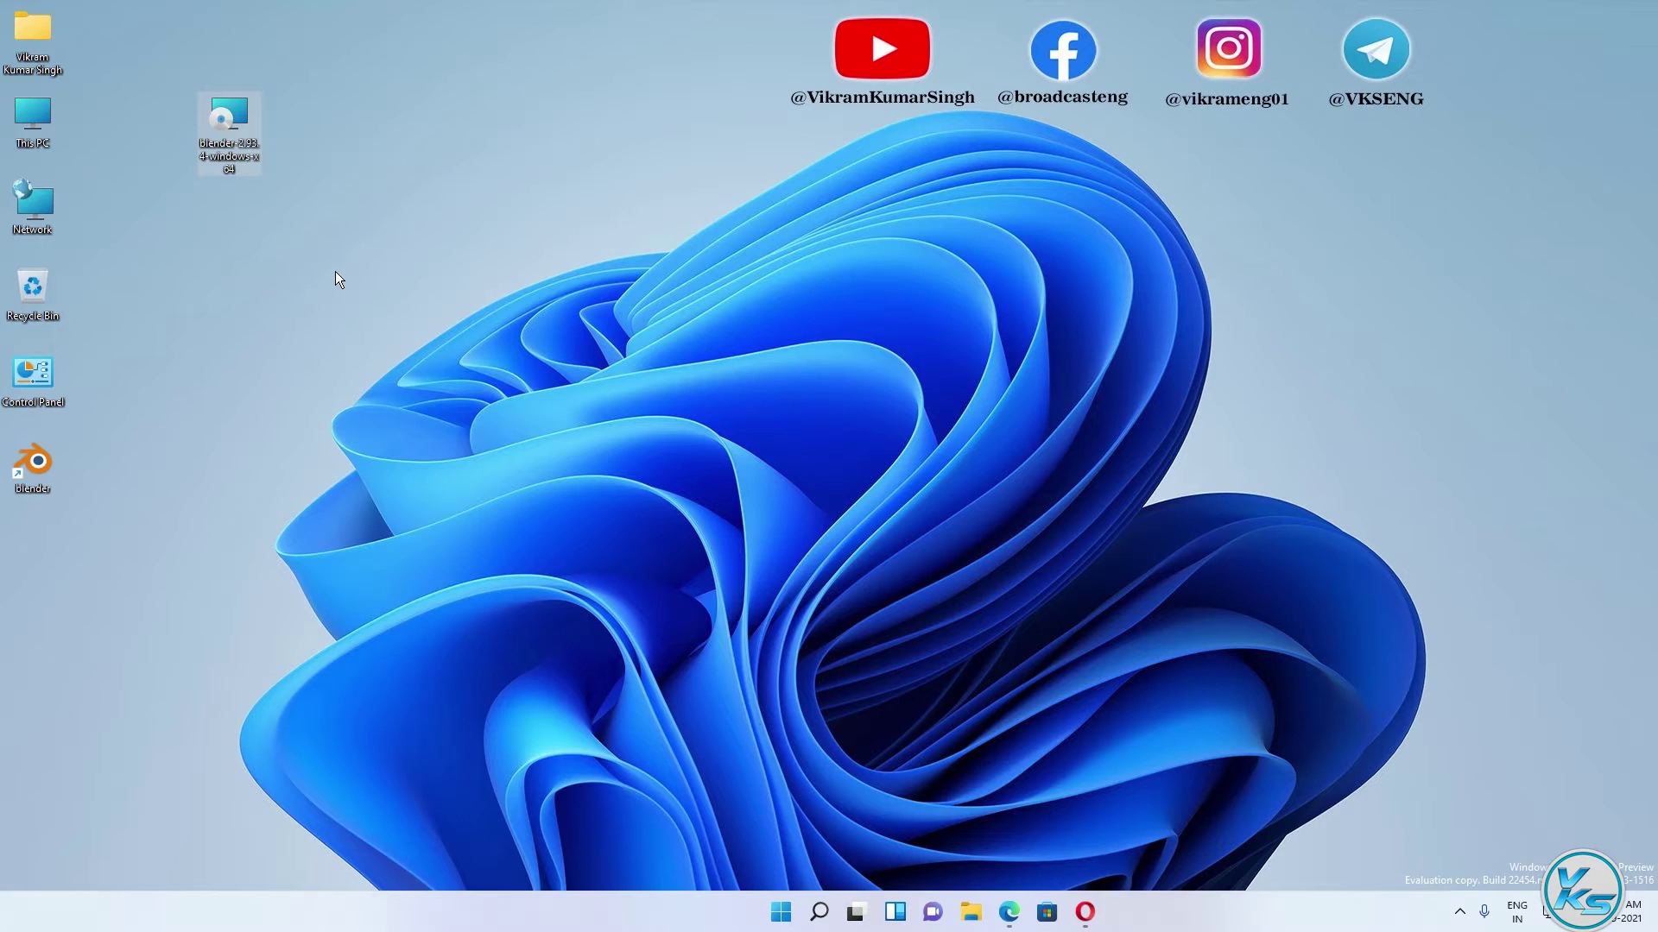
key(shift+Delete)
key(Return)
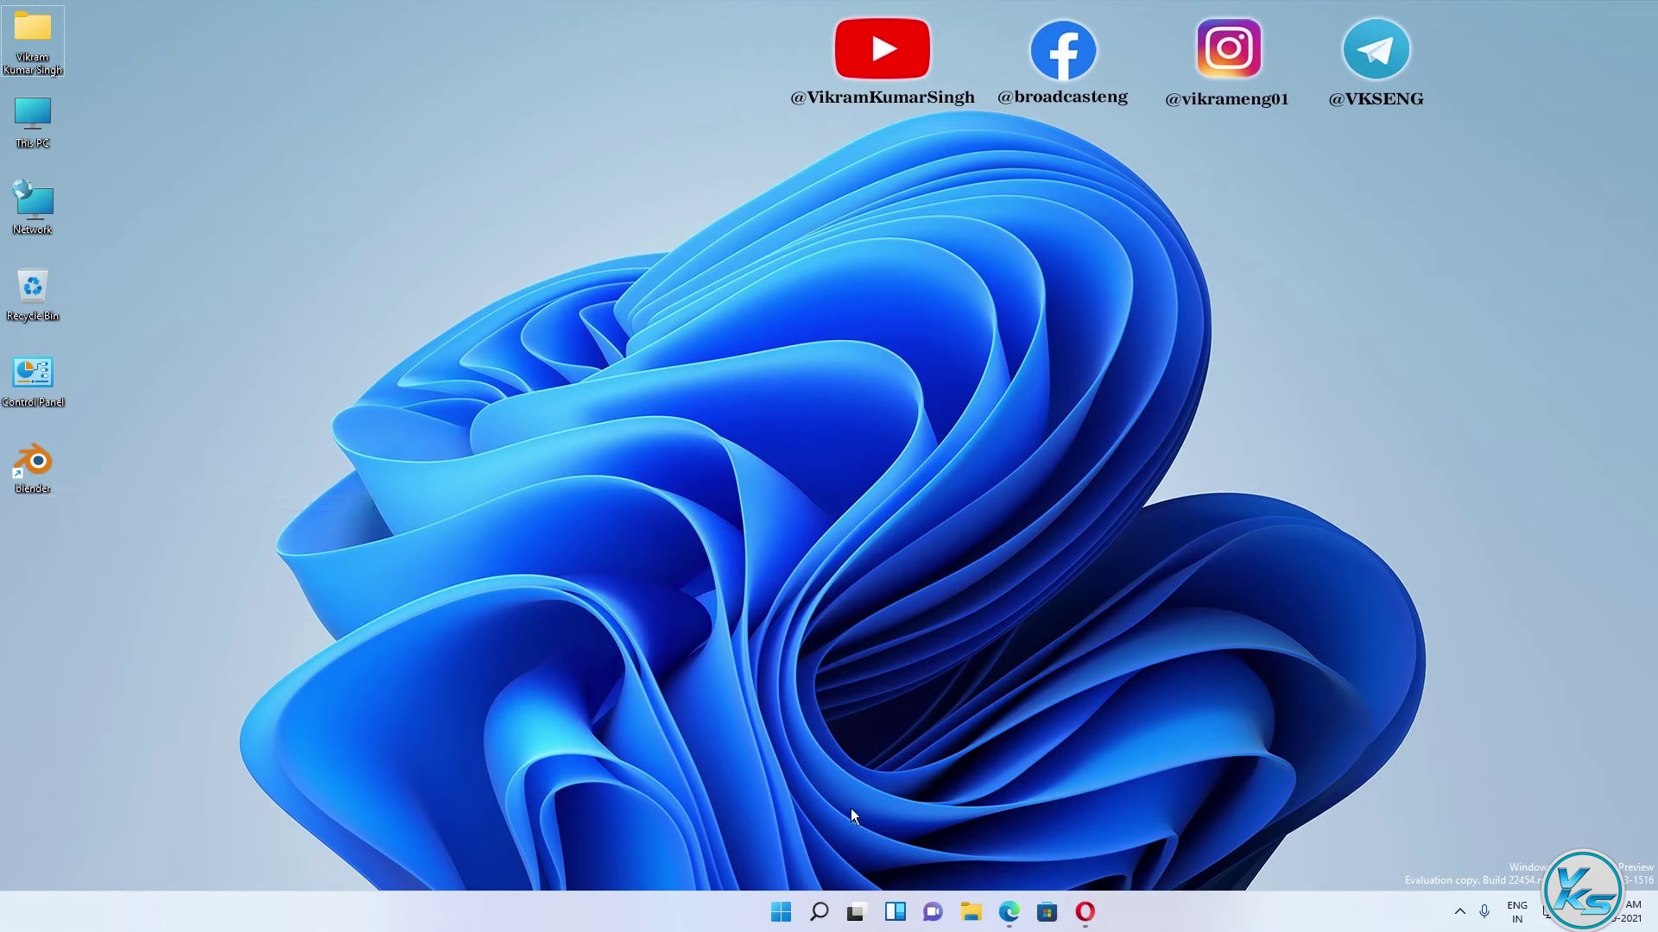
Search Windows for 'bl' and launch the Blender app from Best match.
click(819, 912)
text(bl)
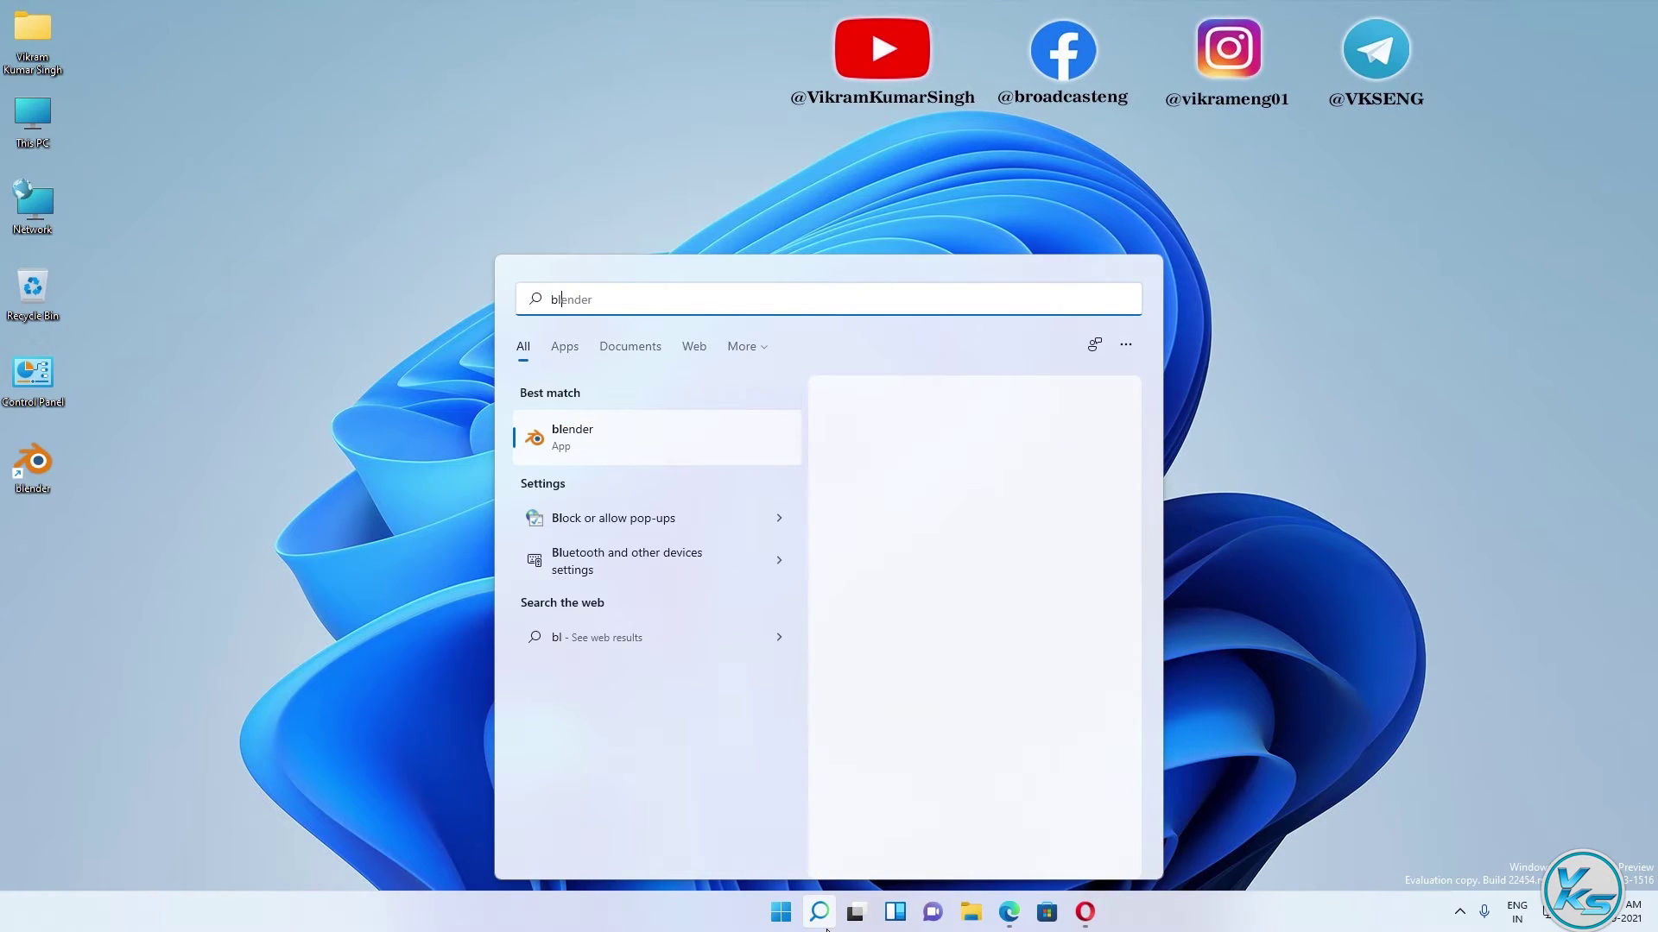
click(615, 439)
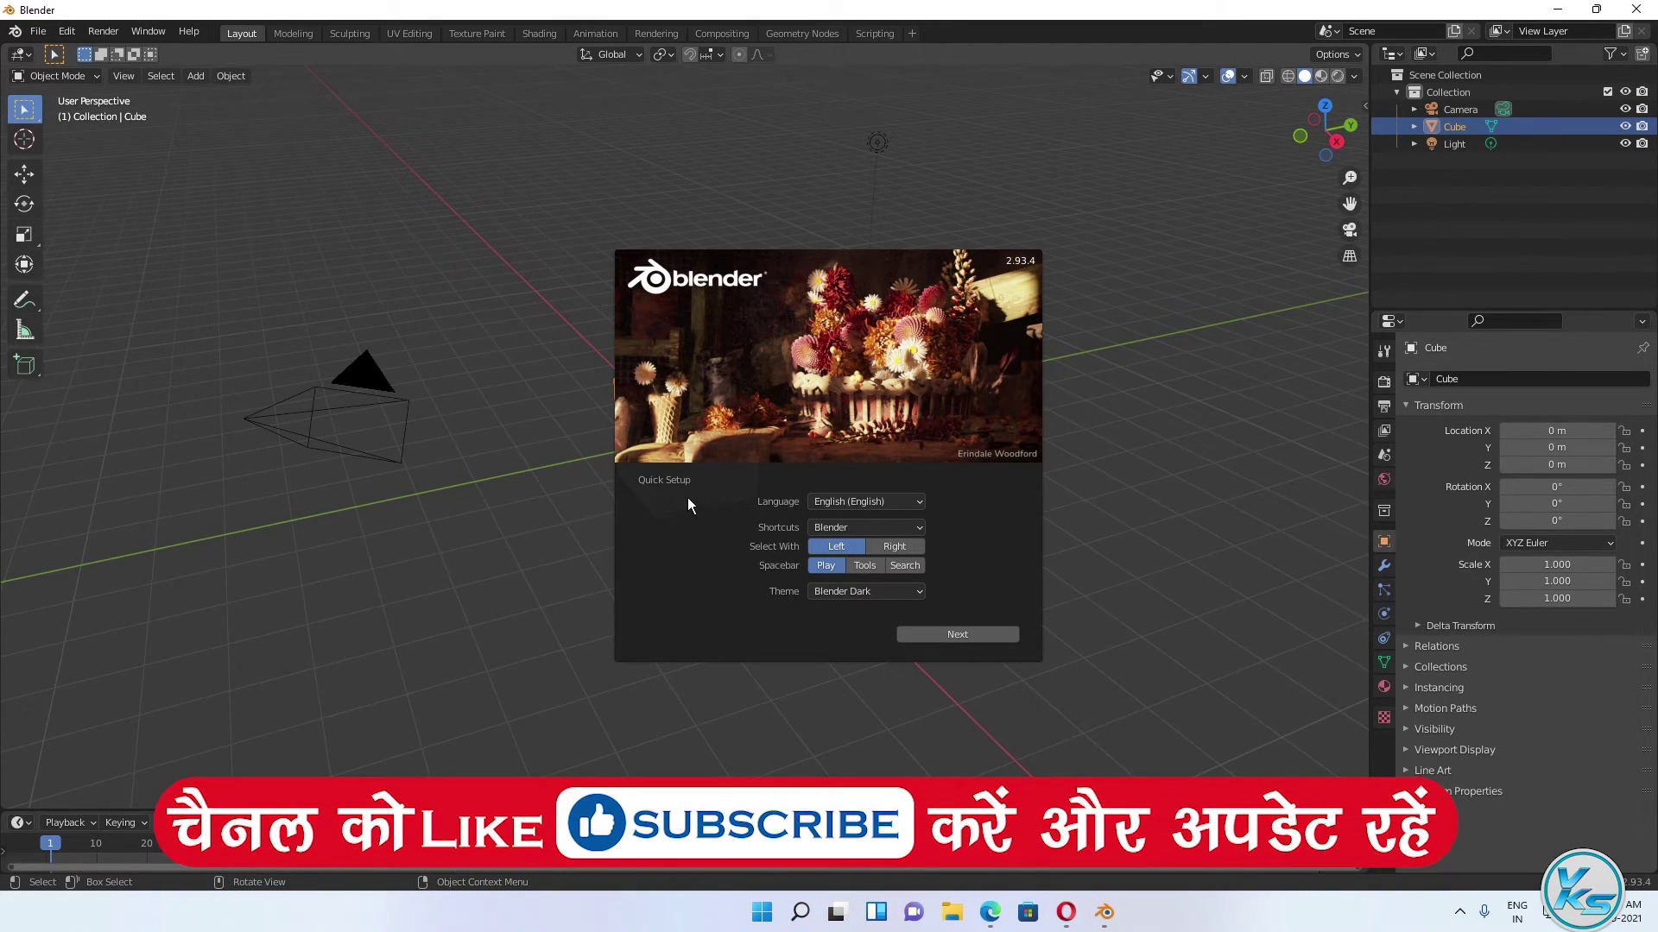
Keep English, Blender shortcuts, and the Blender Dark theme in Quick Setup and continue.
click(920, 508)
click(921, 529)
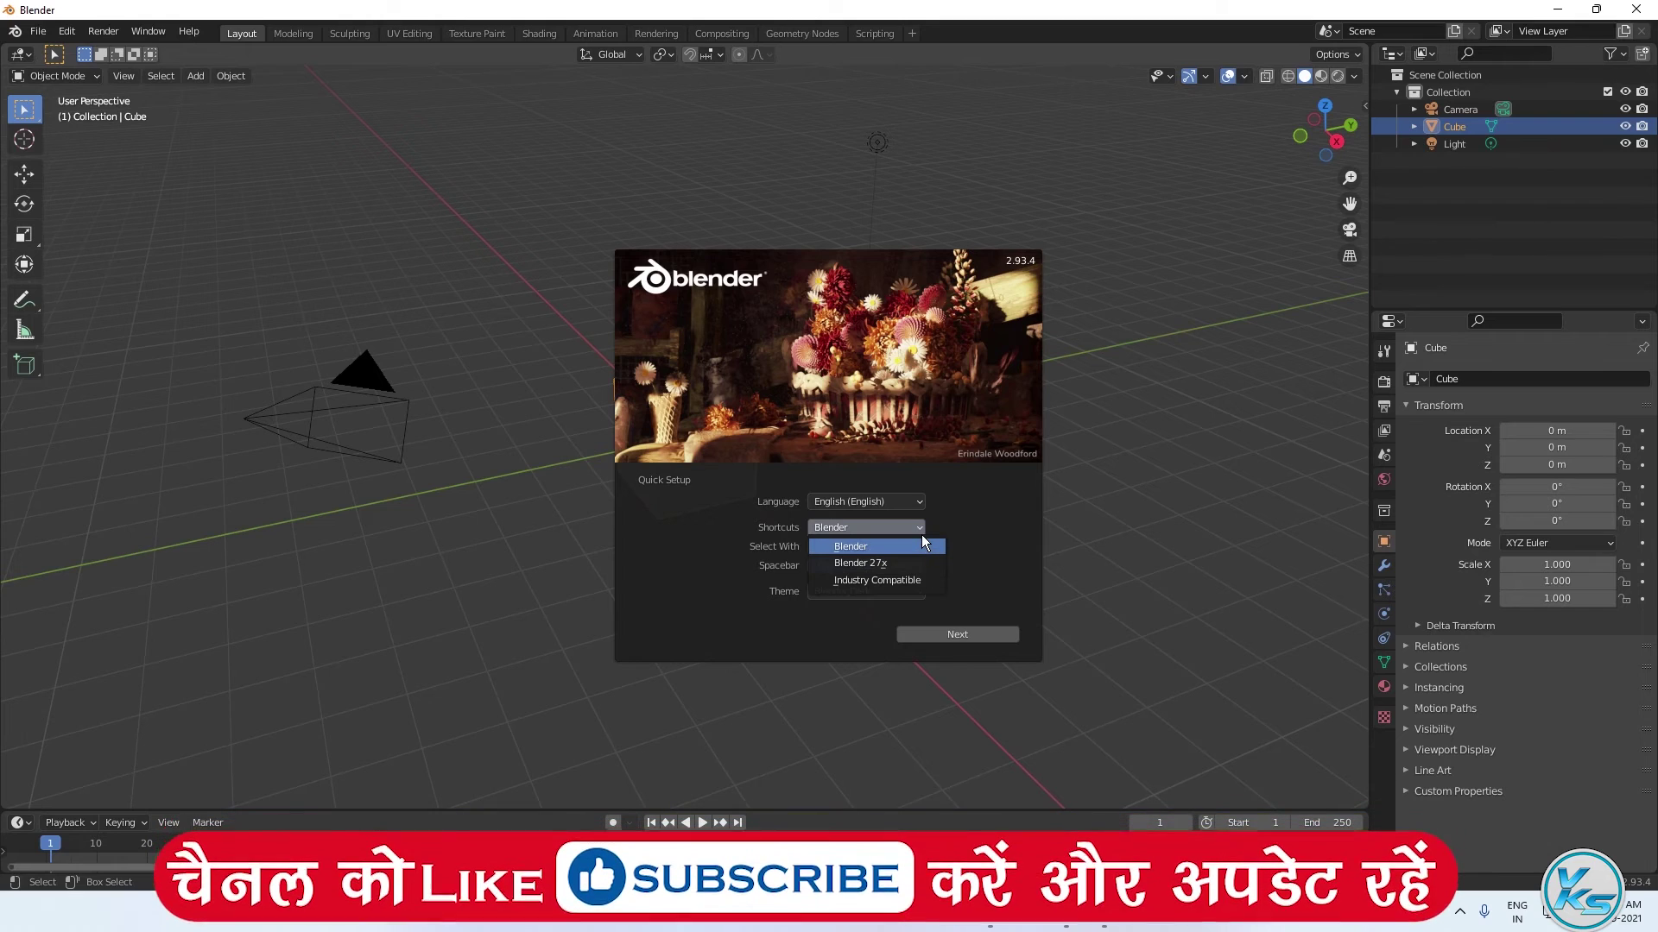
click(922, 544)
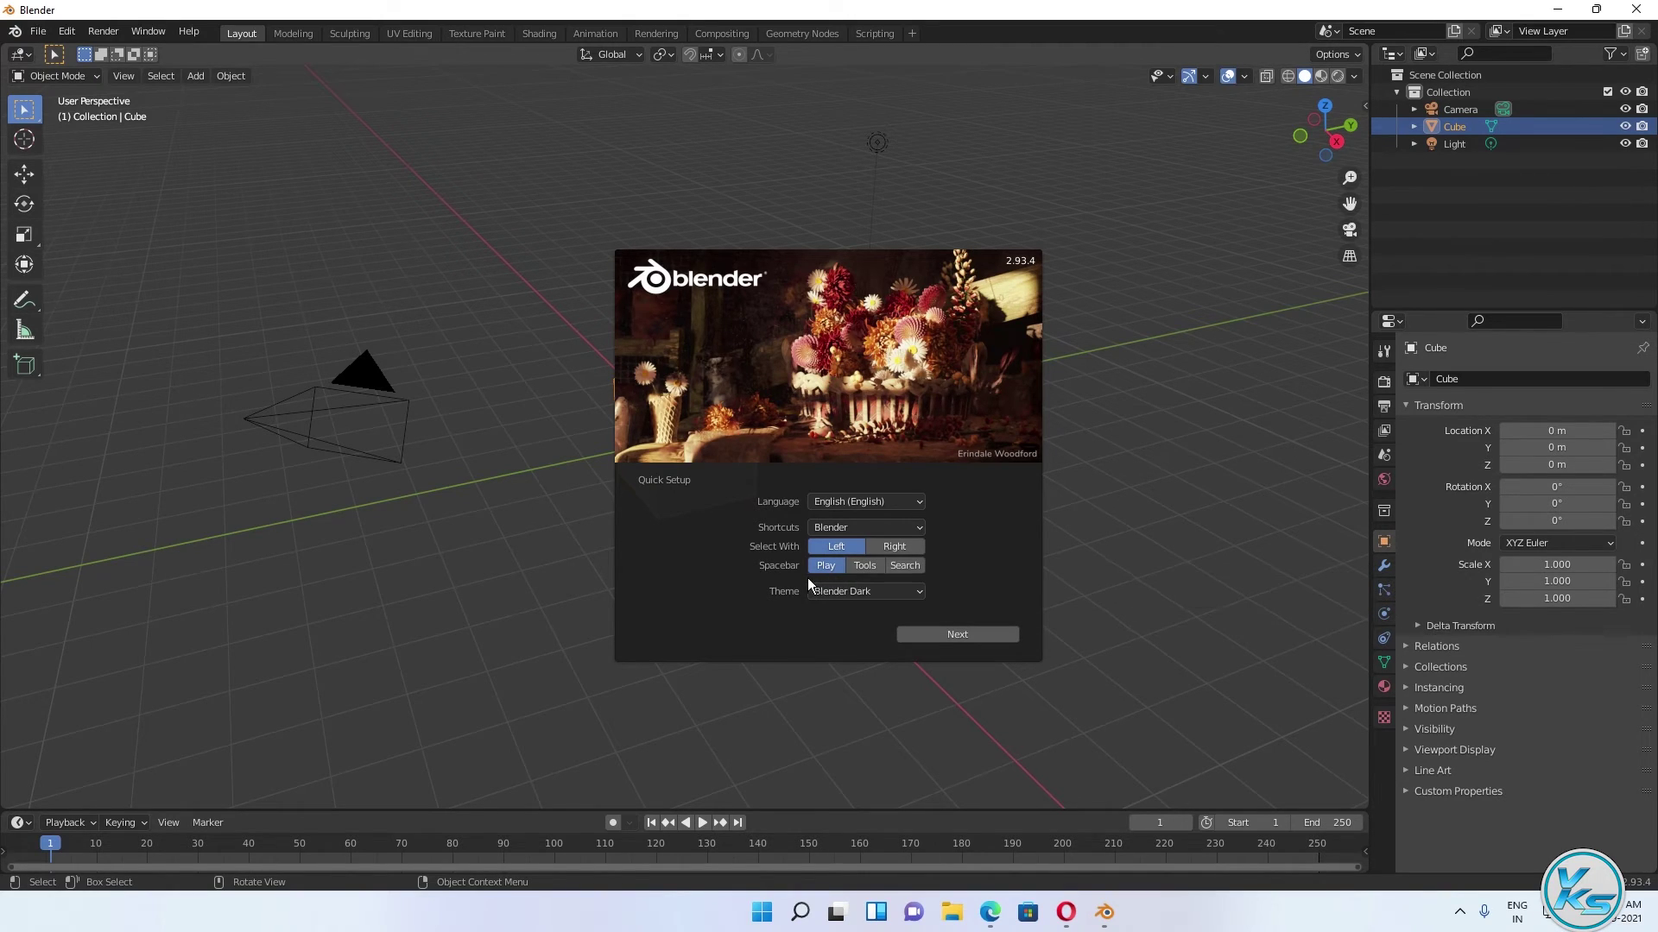
click(922, 592)
click(966, 641)
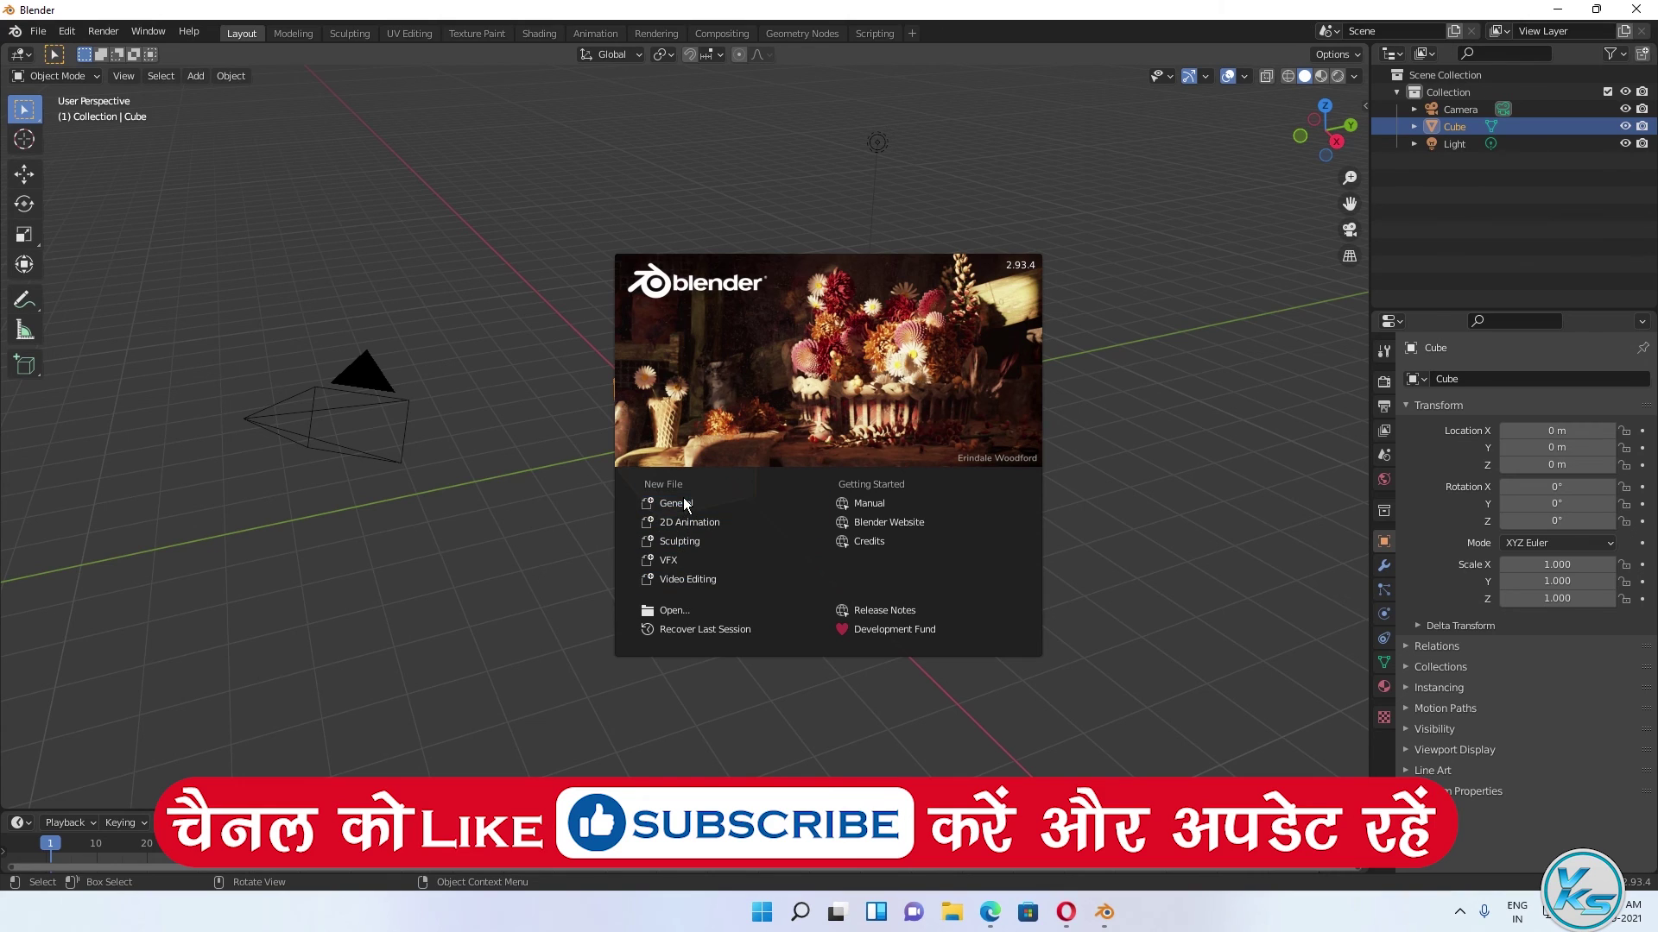
Choose the VFX template under New File on the splash screen.
click(684, 561)
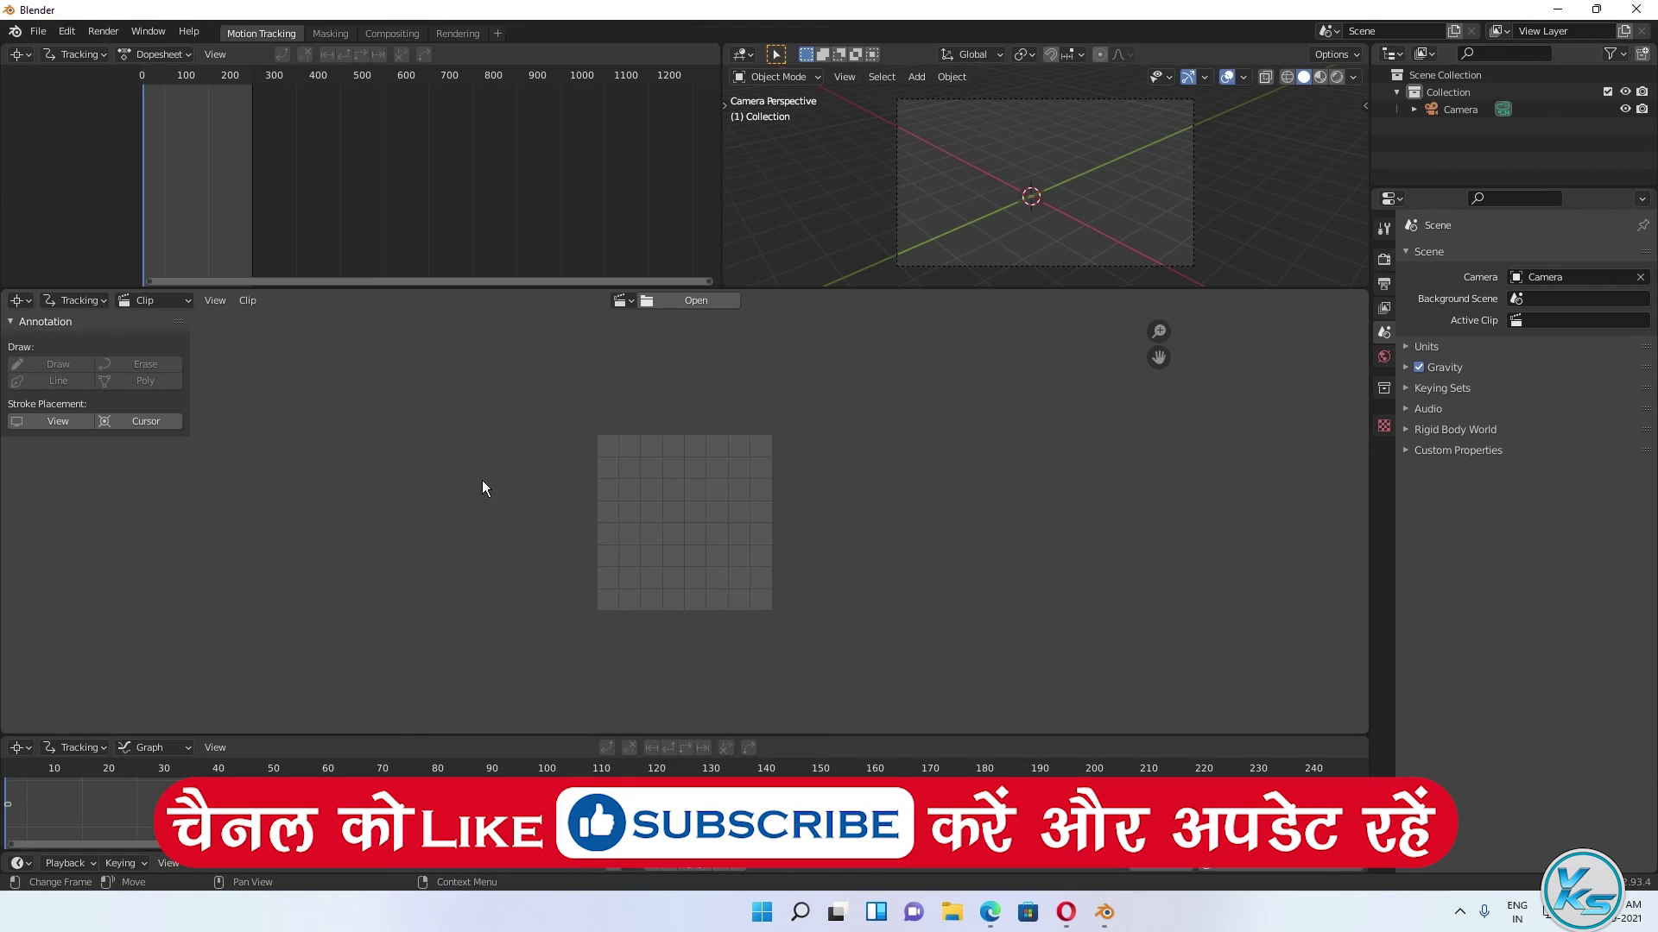